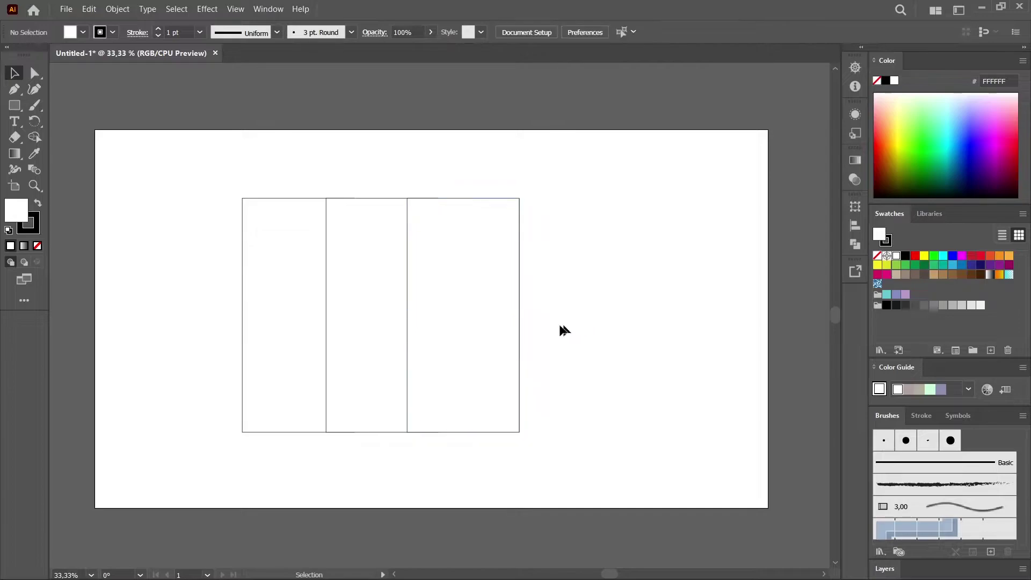
Copy the tall rectangle three more times to the right, making six side-by-side panels.
left_click_drag(493, 340, 563, 335)
key("ctrl+d")
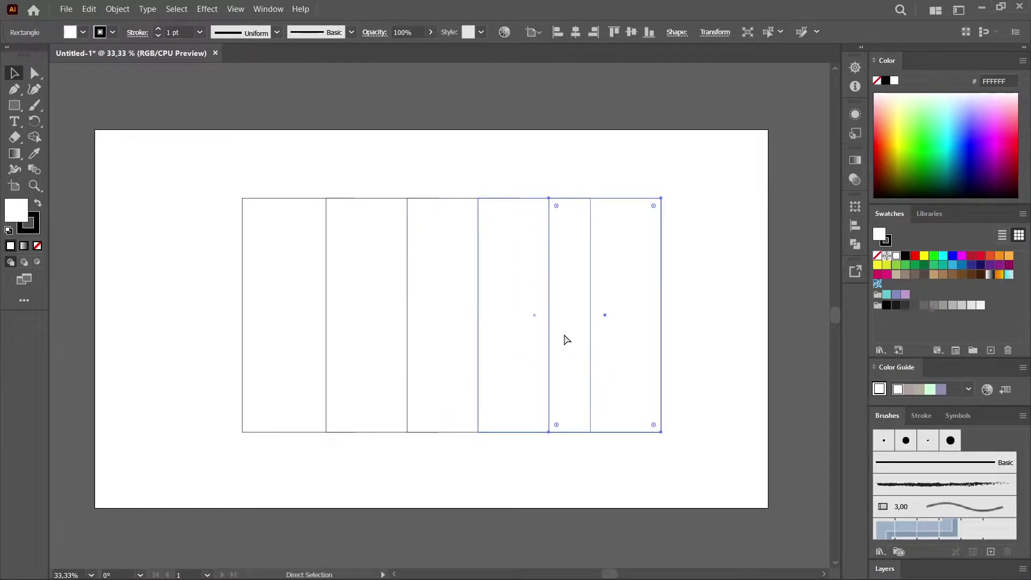
key("ctrl+d")
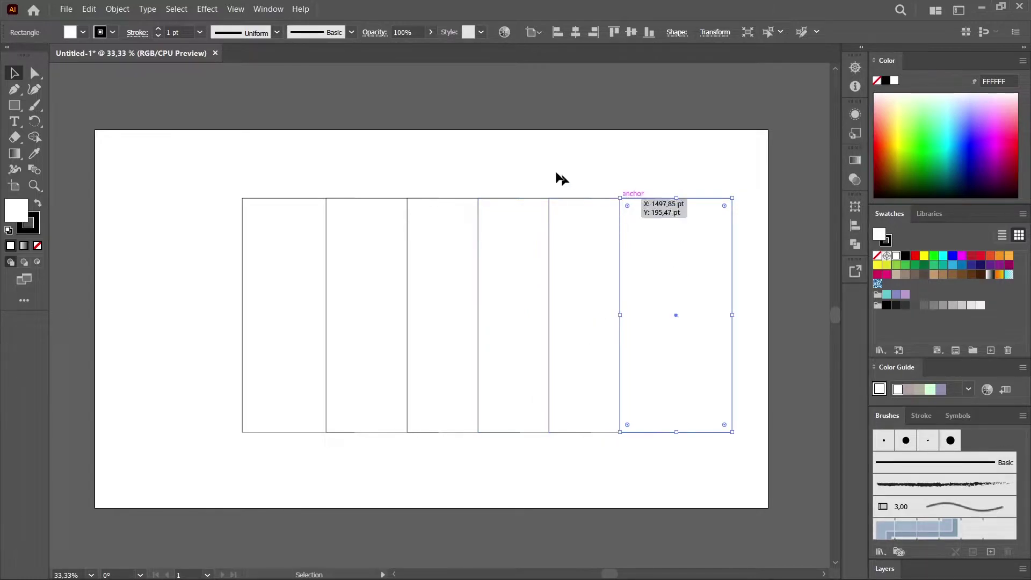
Marquee-select all six rectangles and bring up the full tool collection.
left_click(544, 186)
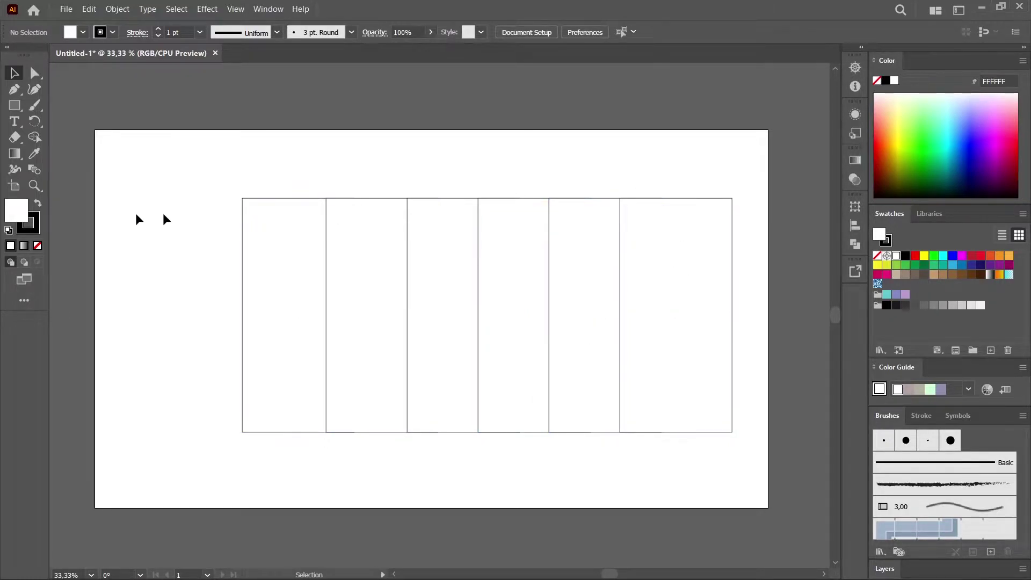
left_click_drag(189, 180, 746, 449)
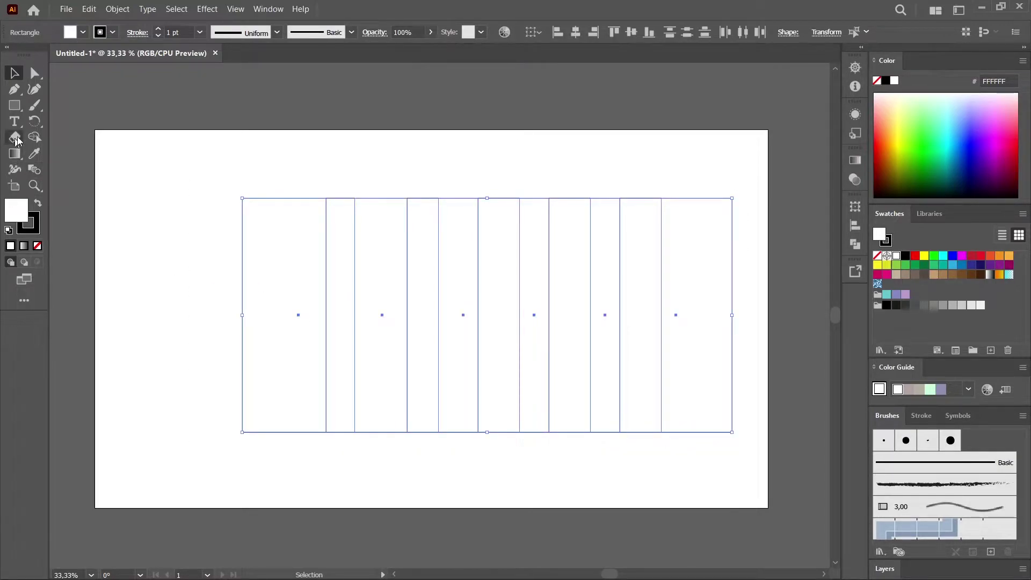
left_click(30, 297)
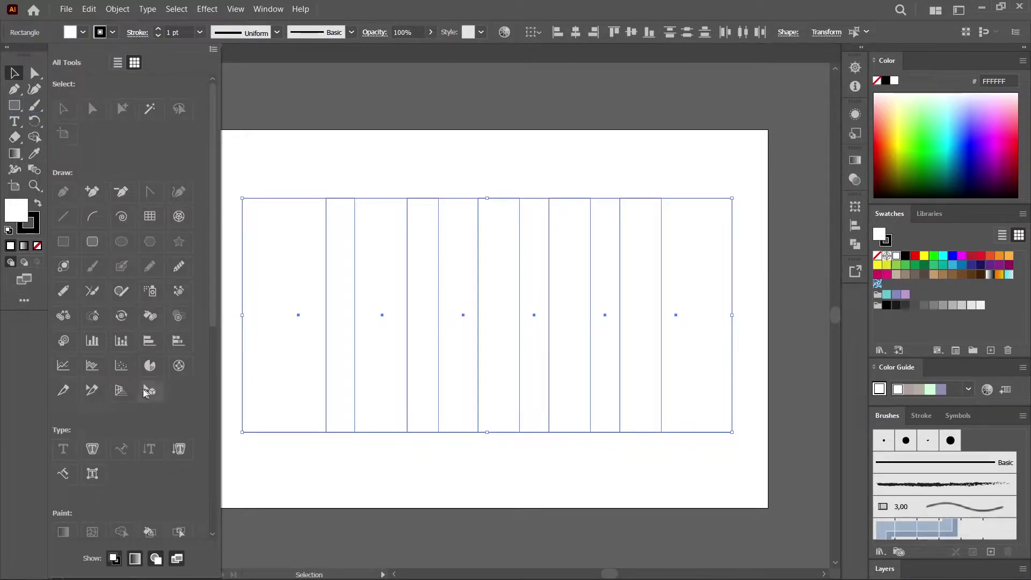
Show the perspective grid over the rectangles, toggle its active plane, then hide the grid.
left_click(121, 390)
left_click(127, 392)
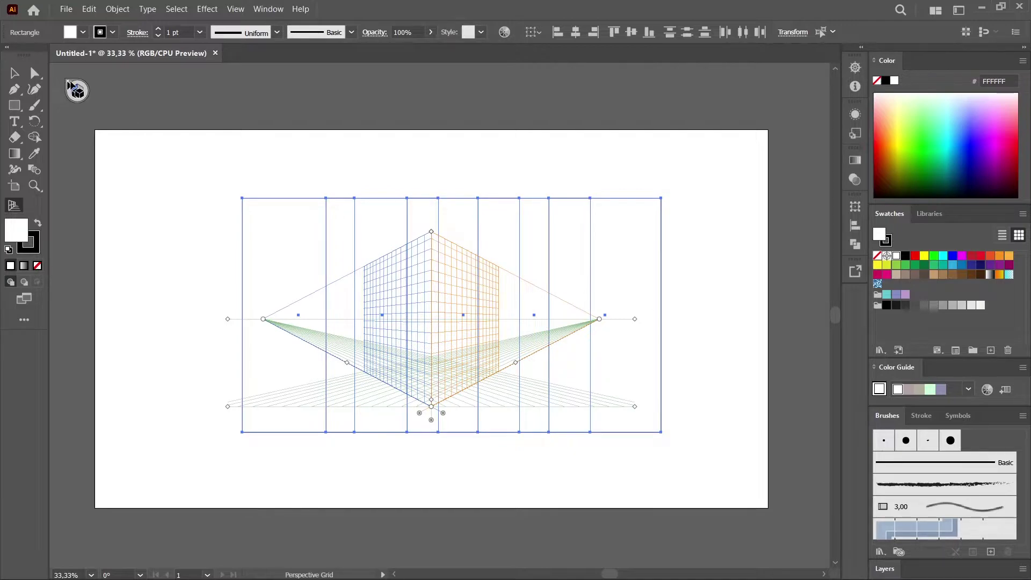
left_click(68, 82)
key("1")
left_click(68, 82)
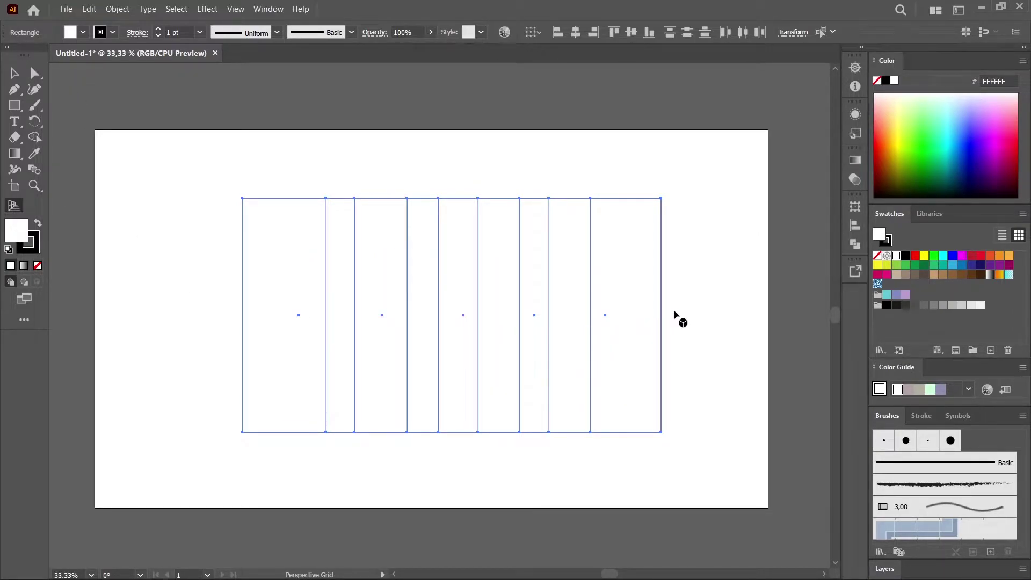
Duplicate the right group of rectangles and select all the strips.
key("v")
left_click(626, 319)
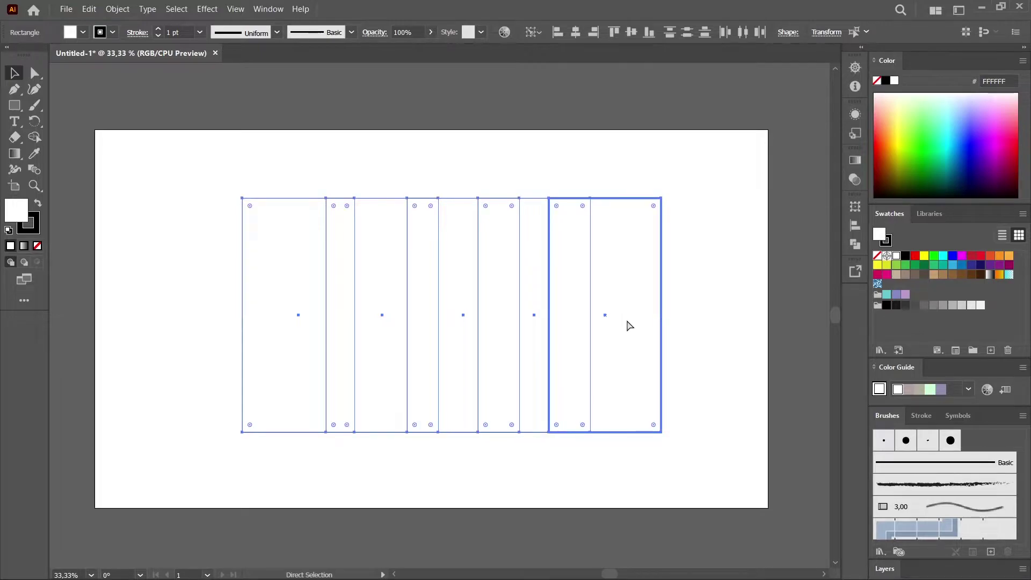
key("ctrl+d")
mouse_move(175, 261)
left_mouse_down()
mouse_move(711, 395)
mouse_move(743, 433)
left_mouse_up()
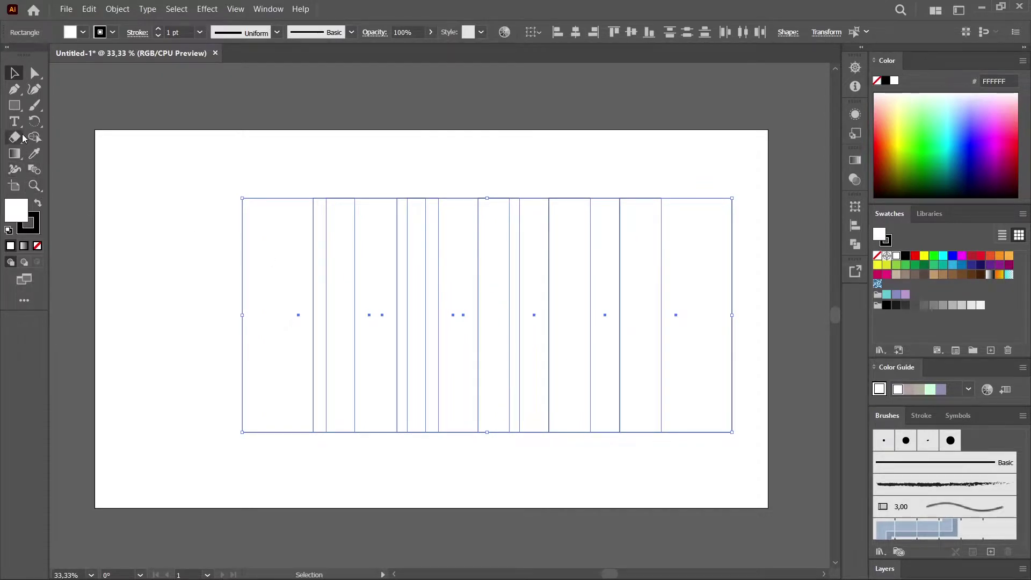
Merge the strips with Shape Builder, then undo the merges back to separate rectangles.
left_click(38, 136)
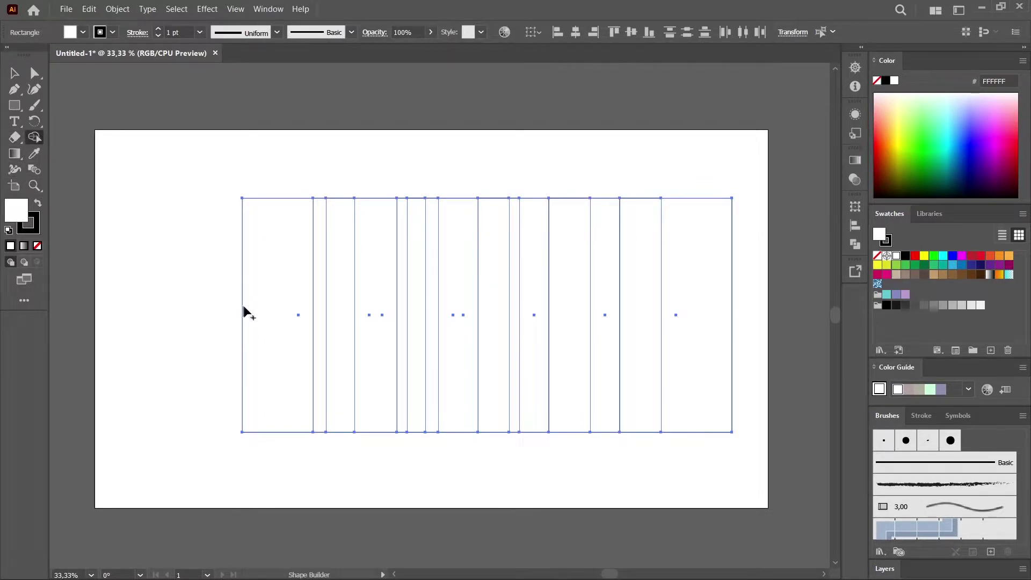
left_click_drag(230, 325, 755, 330)
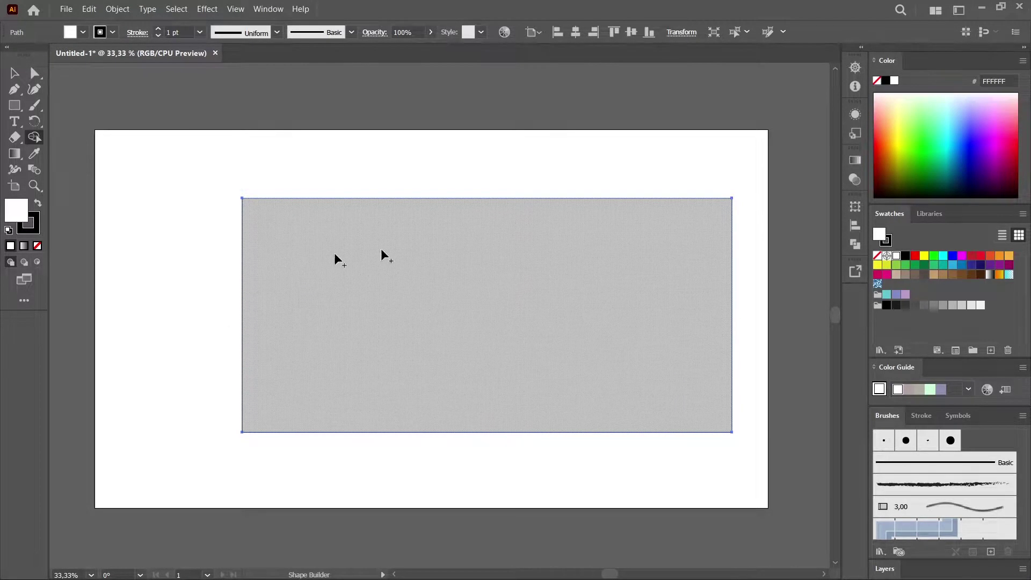
key("ctrl+z")
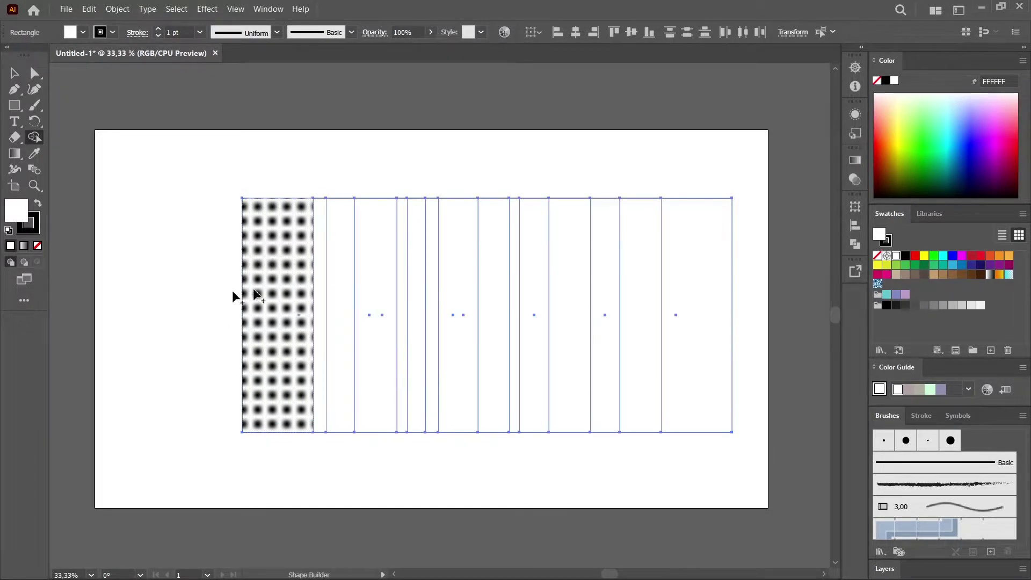
mouse_move(130, 307)
left_mouse_down()
mouse_move(410, 321)
mouse_move(318, 170)
left_mouse_up()
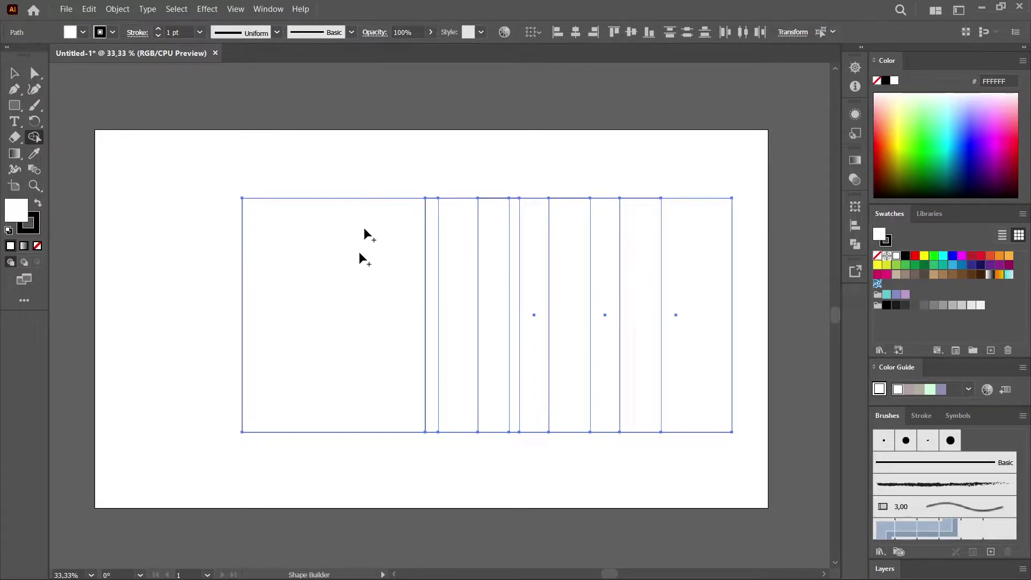
left_click_drag(168, 321, 610, 311)
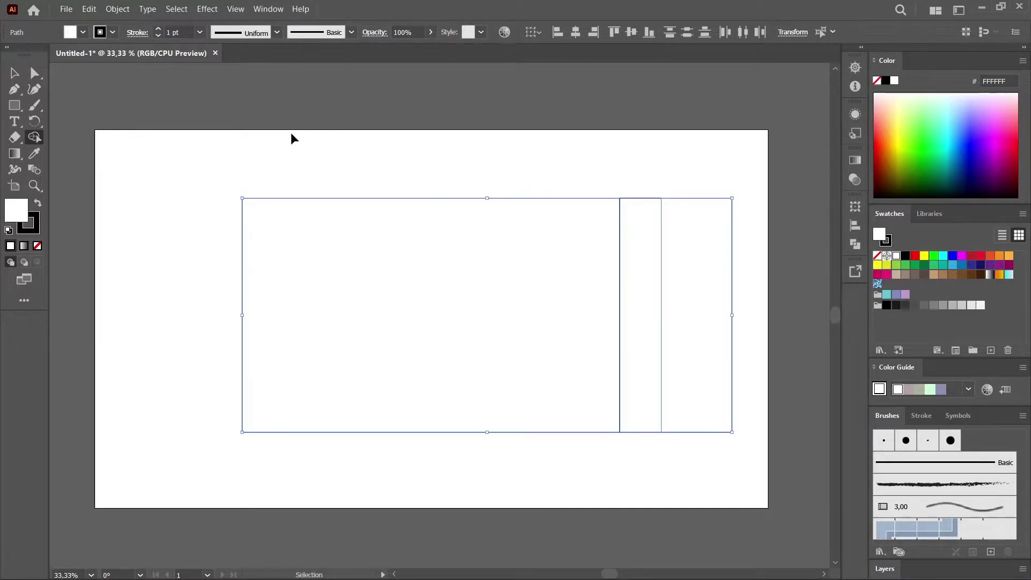
key("ctrl+z")
key("ctrl+z")
key("ctrl+z")
key("ctrl+z")
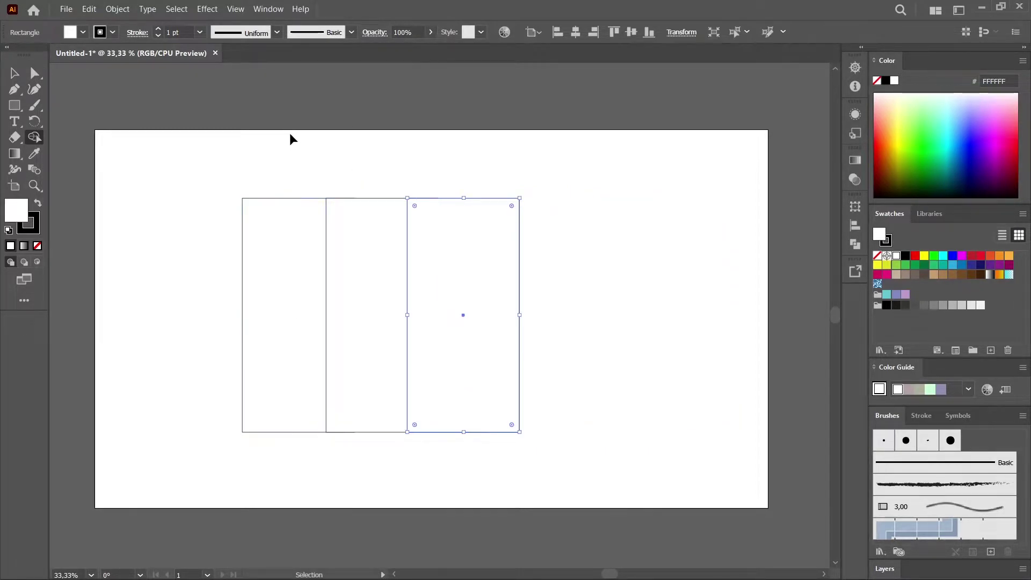
key("ctrl+z")
Place an overlapping rectangle copy lower right and sweep Shape Builder across the crossed rectangles.
key("v")
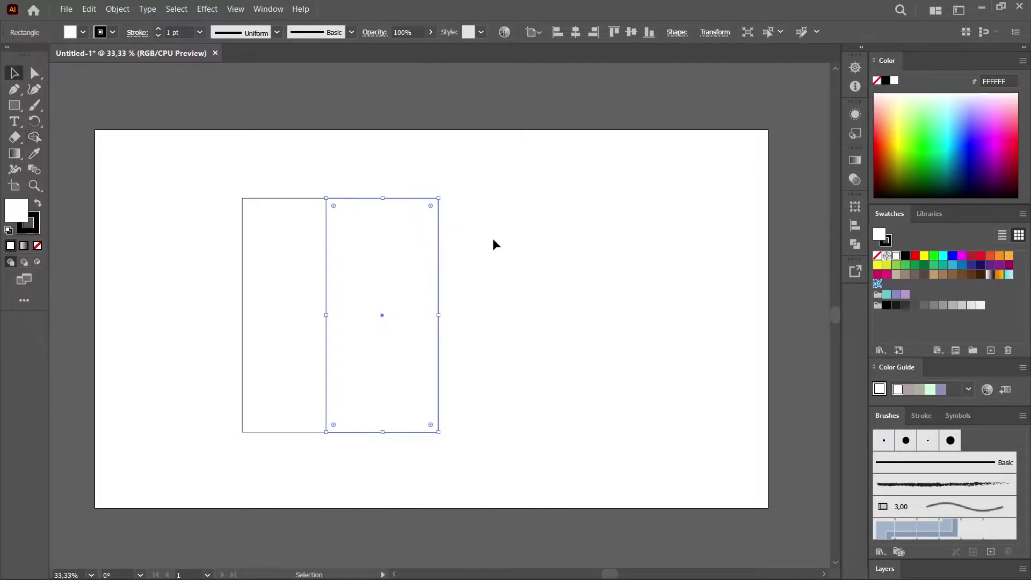
left_click(492, 237)
mouse_move(421, 270)
left_mouse_down()
mouse_move(438, 293)
mouse_move(444, 336)
mouse_move(485, 324)
mouse_move(525, 246)
mouse_move(521, 385)
mouse_move(622, 249)
mouse_move(649, 355)
left_mouse_up()
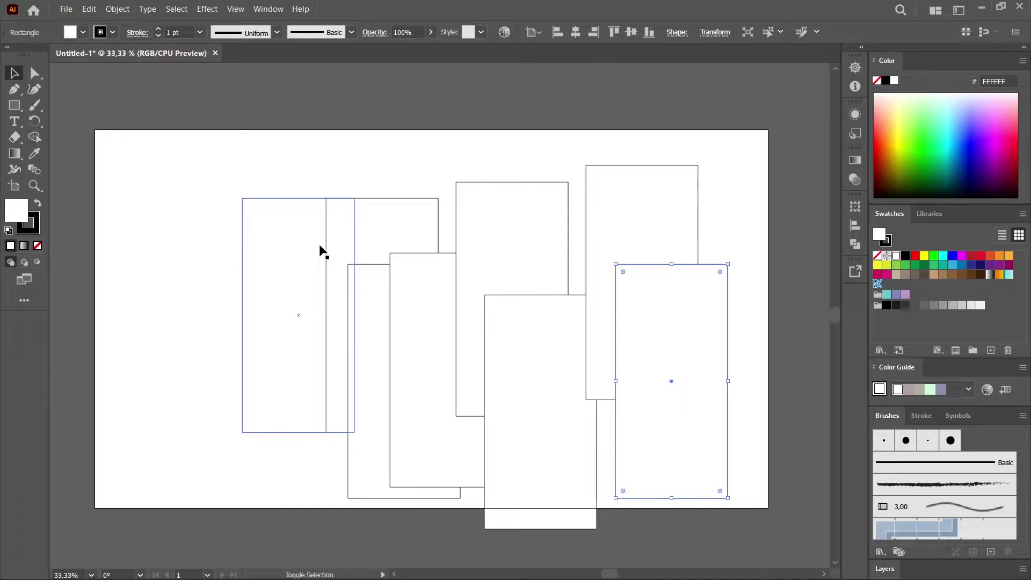
key("shift+m")
left_click_drag(175, 274, 864, 321)
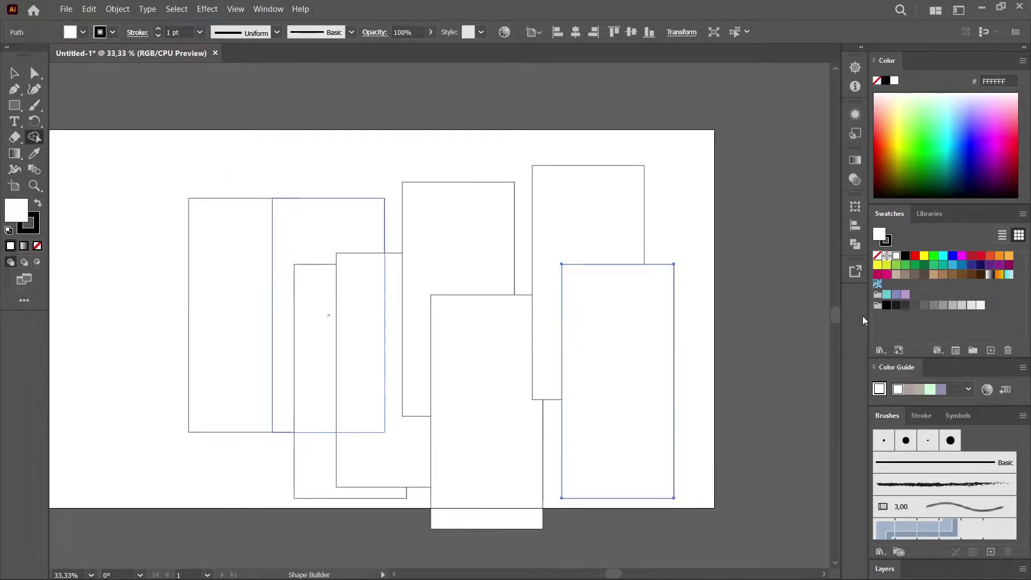
Select every scattered rectangle and merge all regions into one stepped shape with Shape Builder.
key("v")
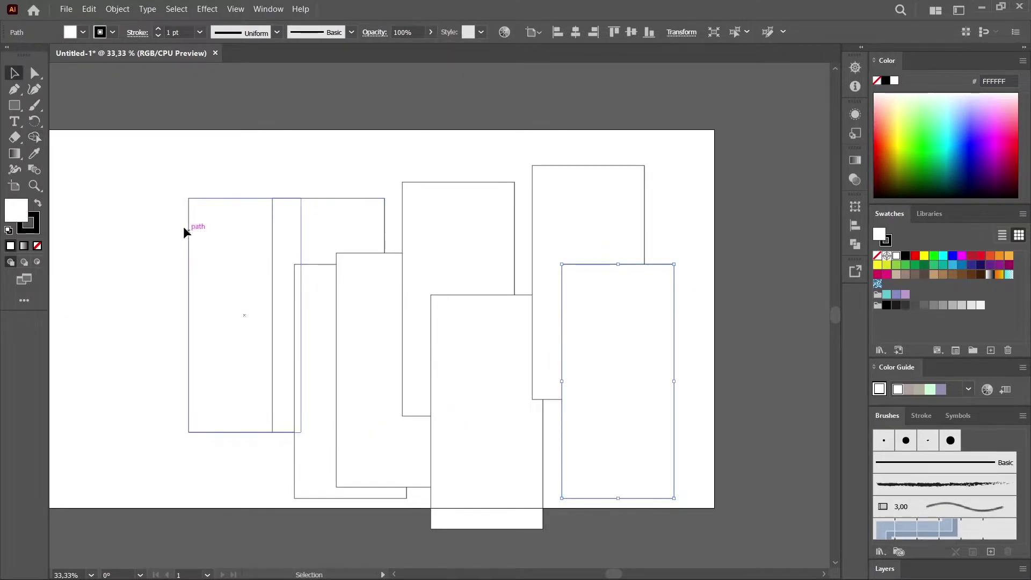
left_click_drag(130, 186, 668, 504)
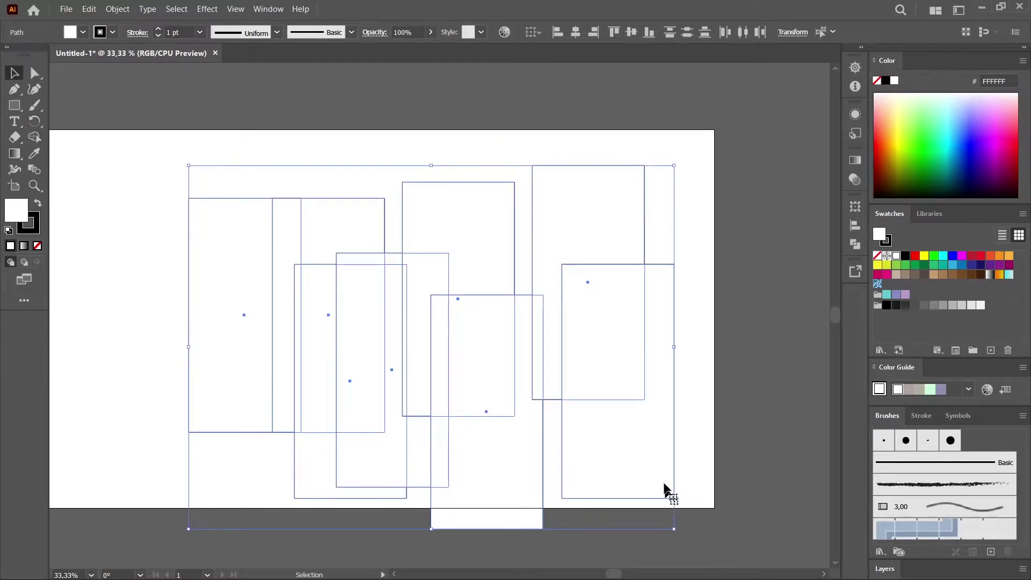
key("shift+m")
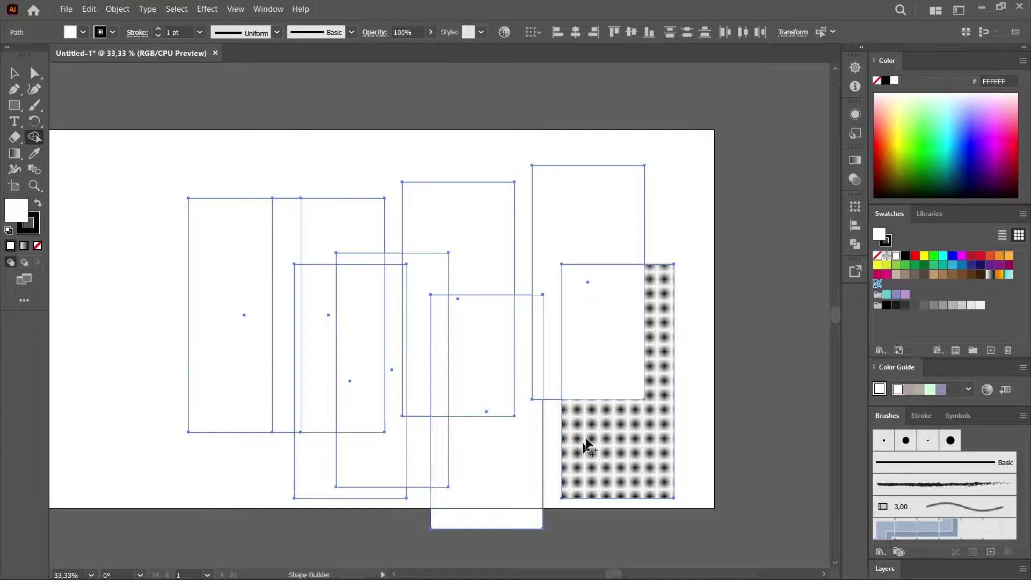
left_click_drag(119, 264, 672, 368)
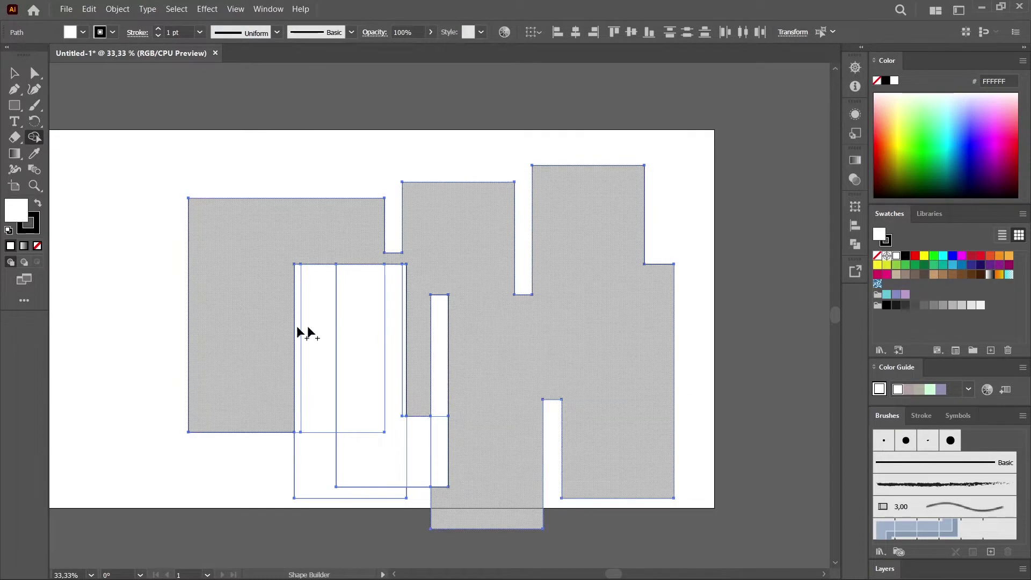
mouse_move(165, 229)
left_mouse_down()
mouse_move(532, 472)
mouse_move(683, 198)
left_mouse_up()
Nudge the merged shape slightly up and to the left.
key("a")
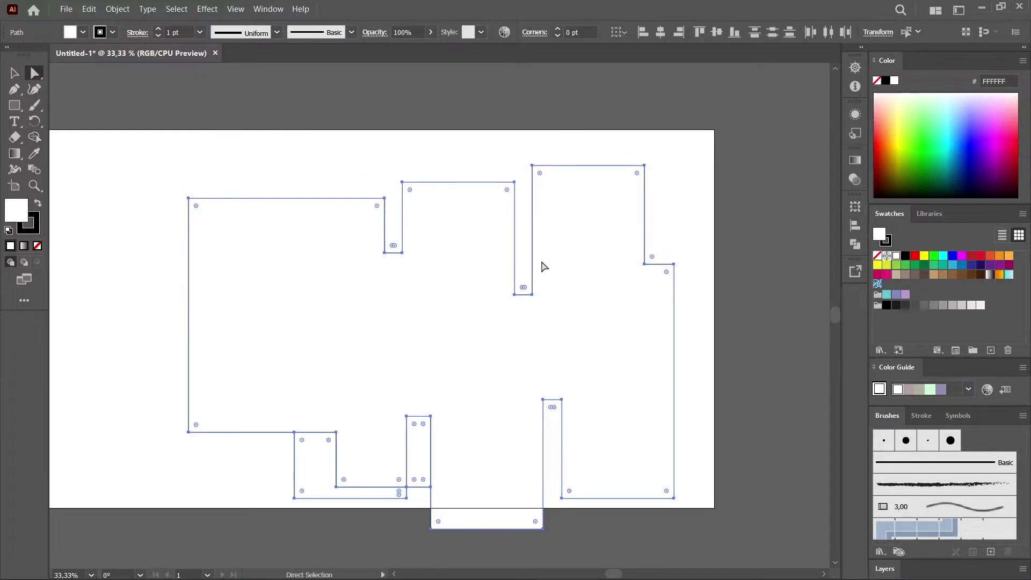
key("v")
left_click_drag(436, 319, 425, 314)
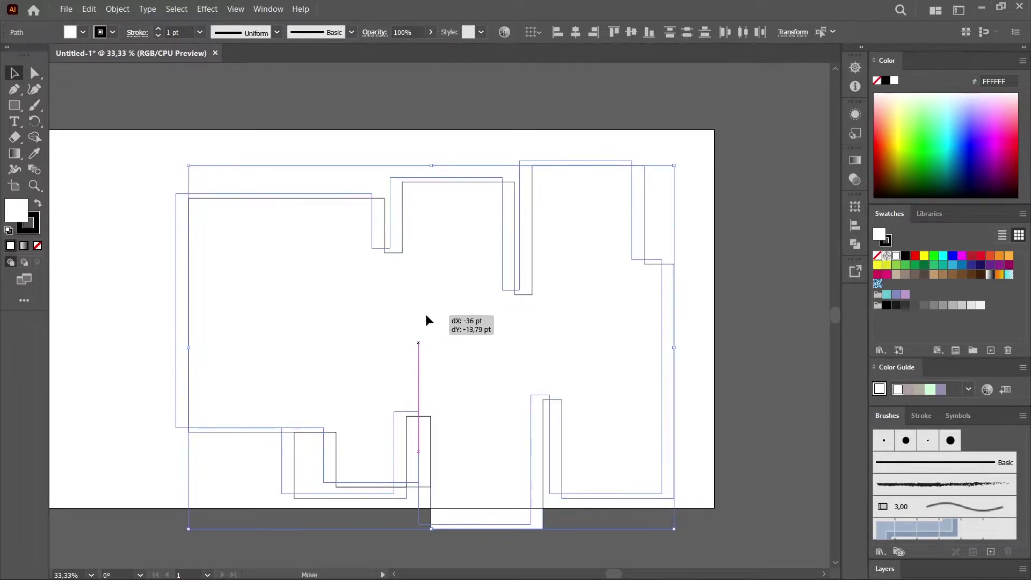
Scale the merged outline down from its top-right corner so it fits the artboard.
left_click(691, 247)
left_click(608, 237)
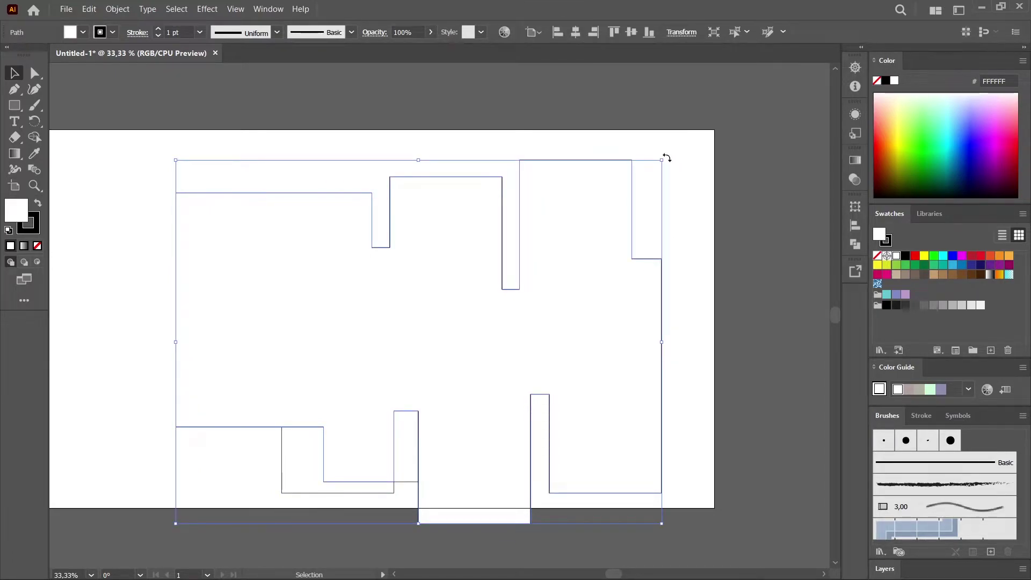
left_click_drag(660, 161, 633, 170)
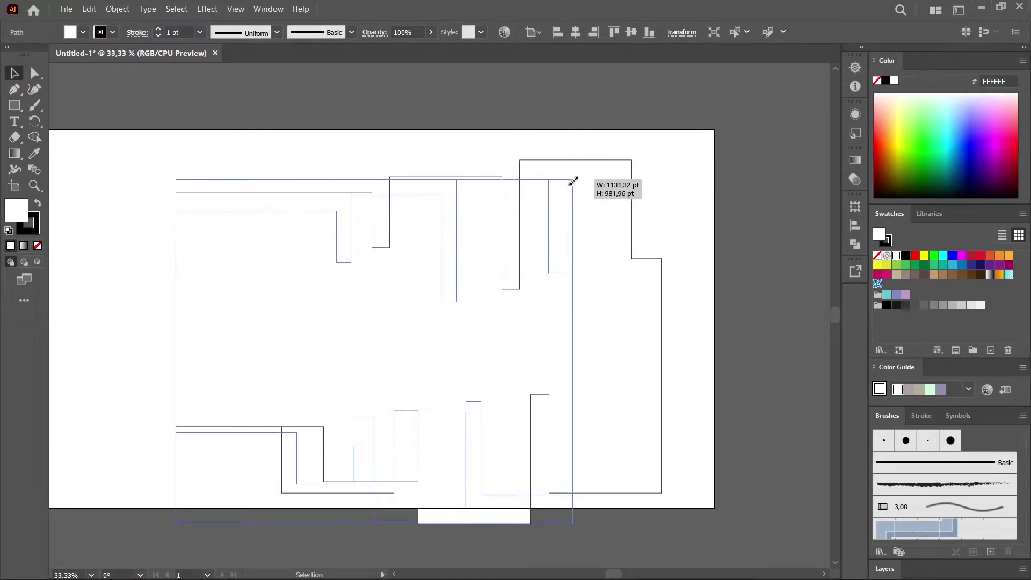
key("ctrl+z")
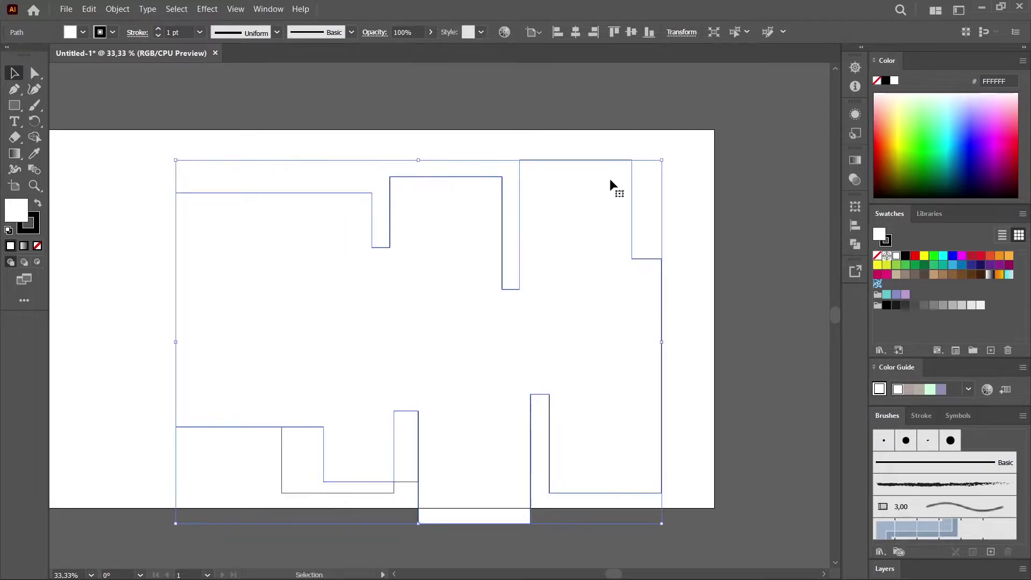
mouse_move(664, 161)
left_mouse_down()
mouse_move(434, 256)
mouse_move(462, 162)
left_mouse_up()
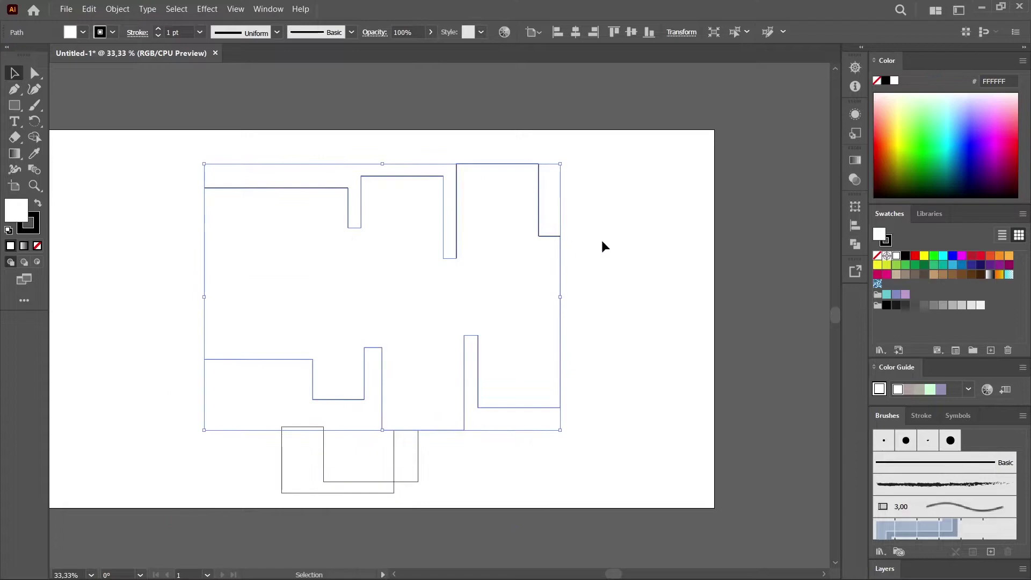
left_click(568, 252)
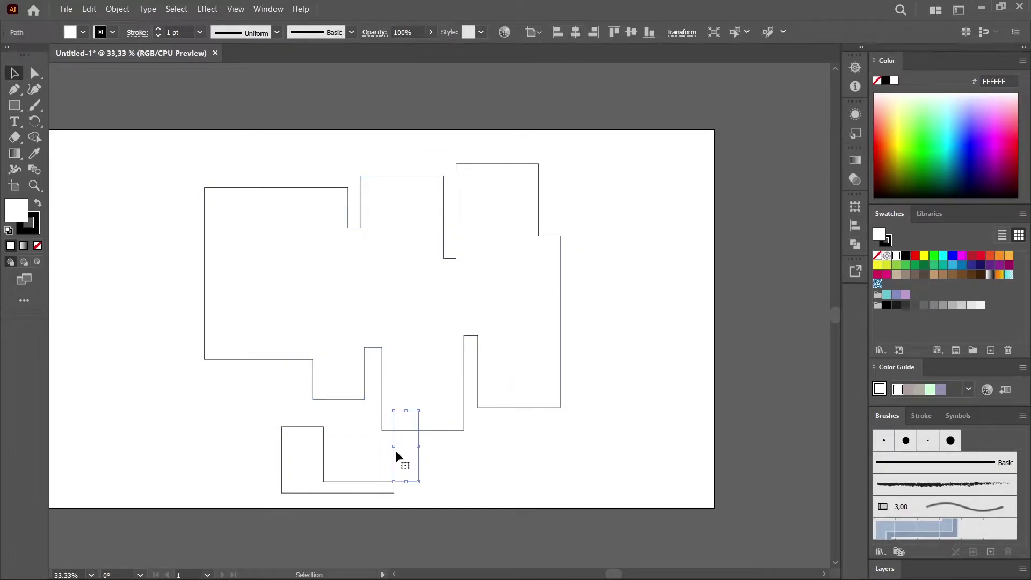
Delete the two small rectangles lying beneath the outline.
left_click_drag(244, 423, 419, 508)
left_click(683, 452)
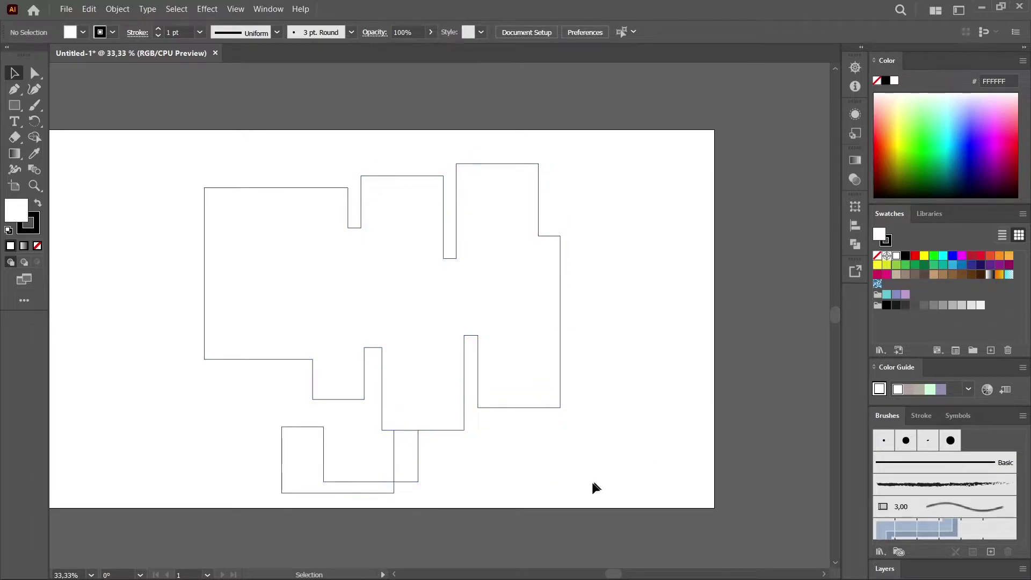
mouse_move(588, 483)
left_mouse_down()
mouse_move(284, 484)
mouse_move(247, 456)
left_mouse_up()
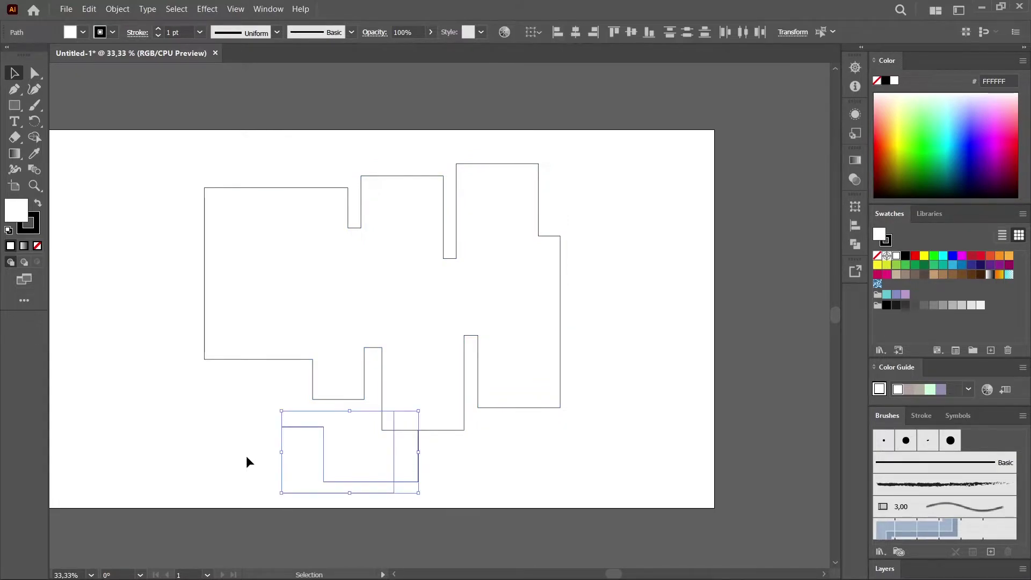
key("Delete")
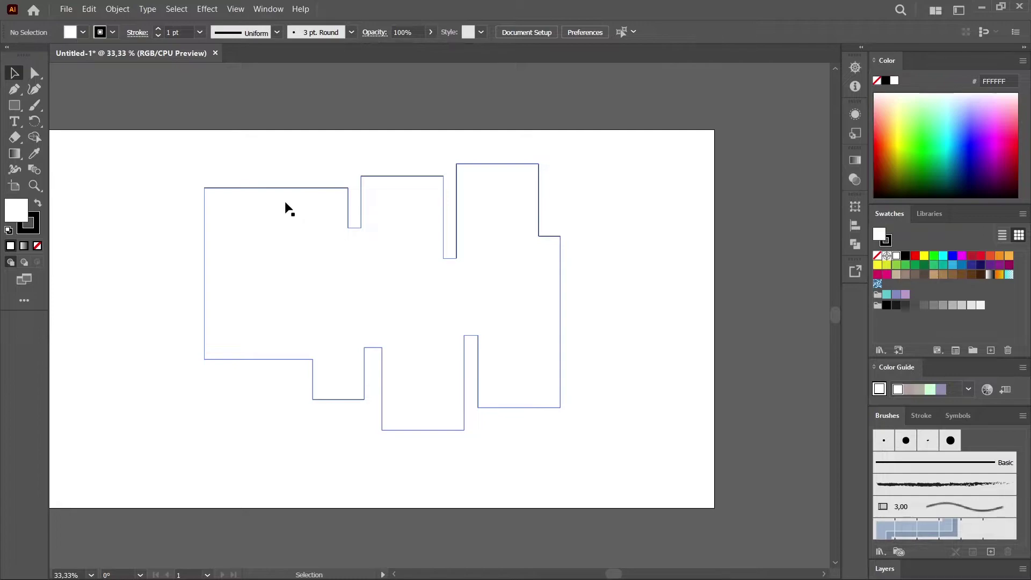
Shift the outline slightly and slant its bottom corner and notch anchors with Direct Selection.
left_click_drag(407, 311, 413, 345)
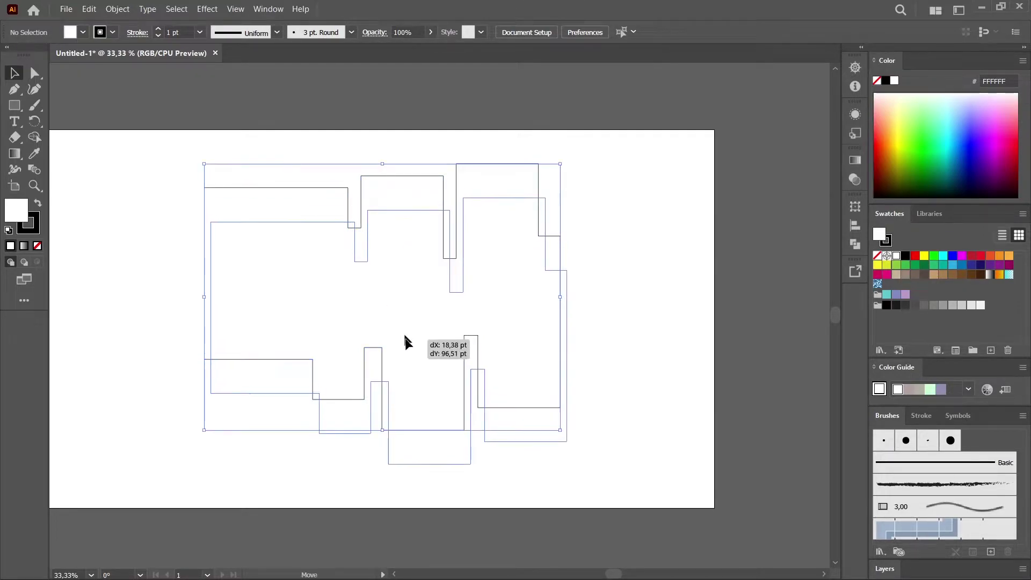
left_click(585, 292)
key("a")
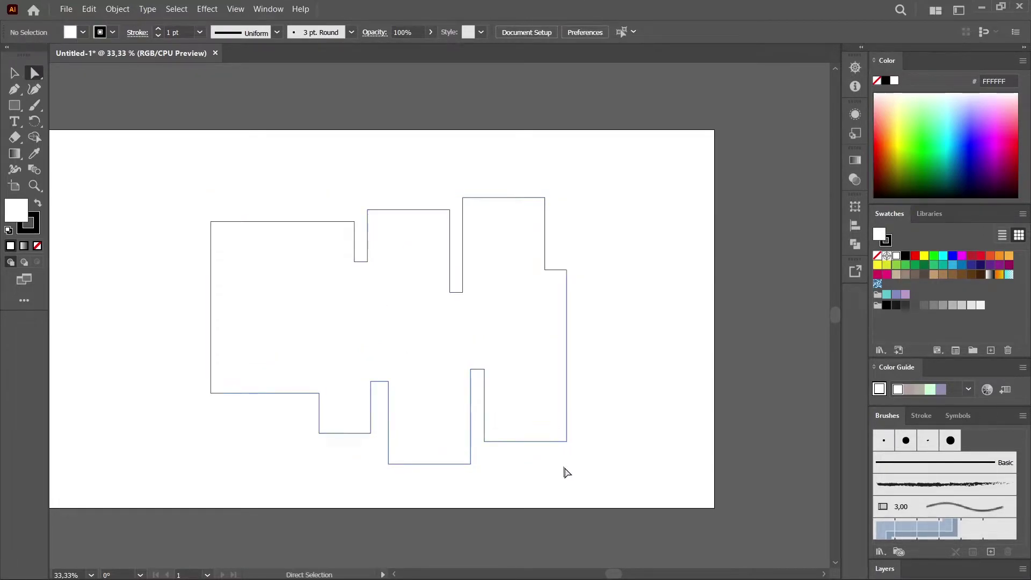
left_click_drag(566, 441, 535, 401)
left_click(594, 401)
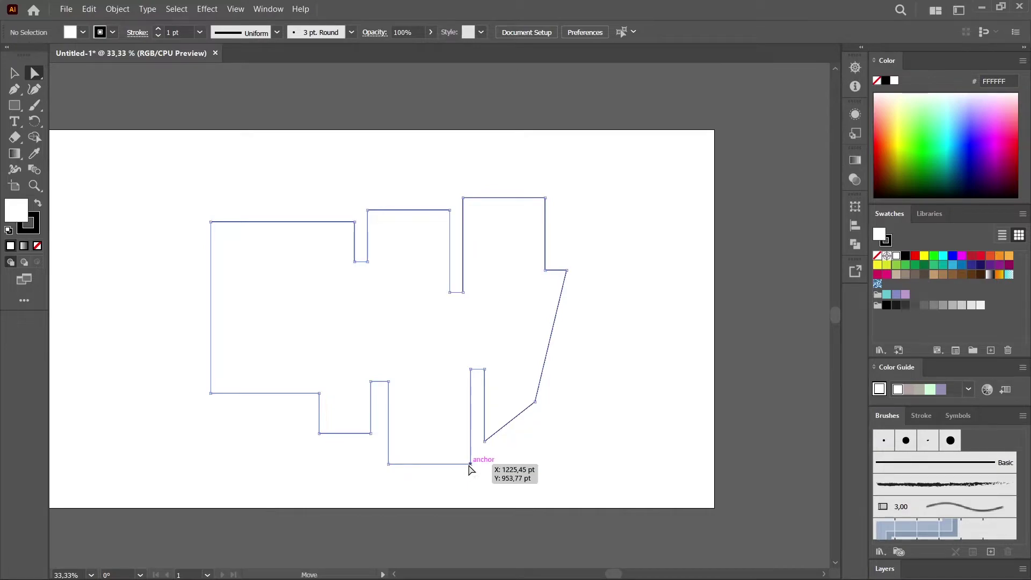
left_click_drag(471, 465, 452, 406)
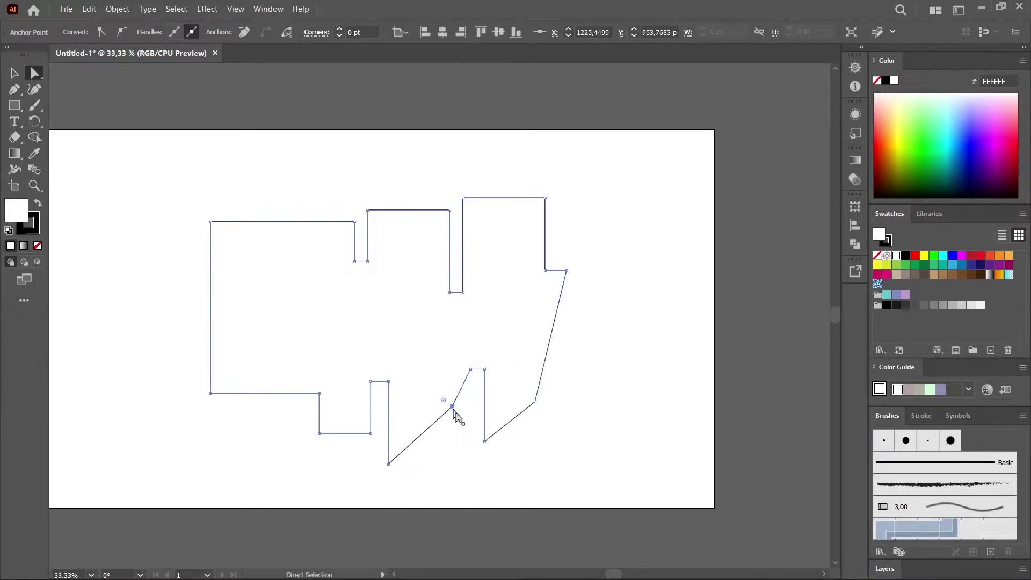
left_click(371, 433)
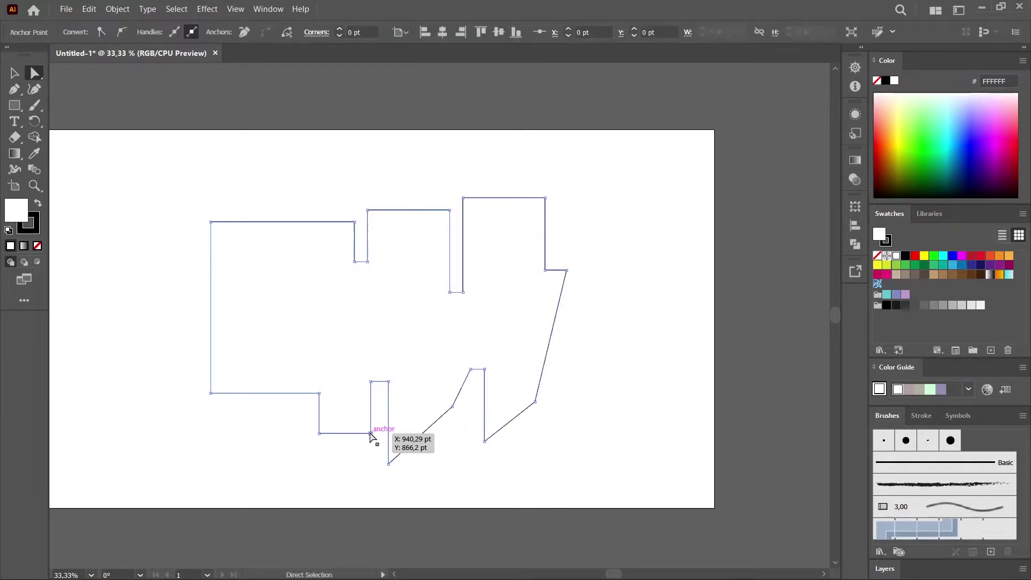
left_click_drag(370, 434, 343, 393)
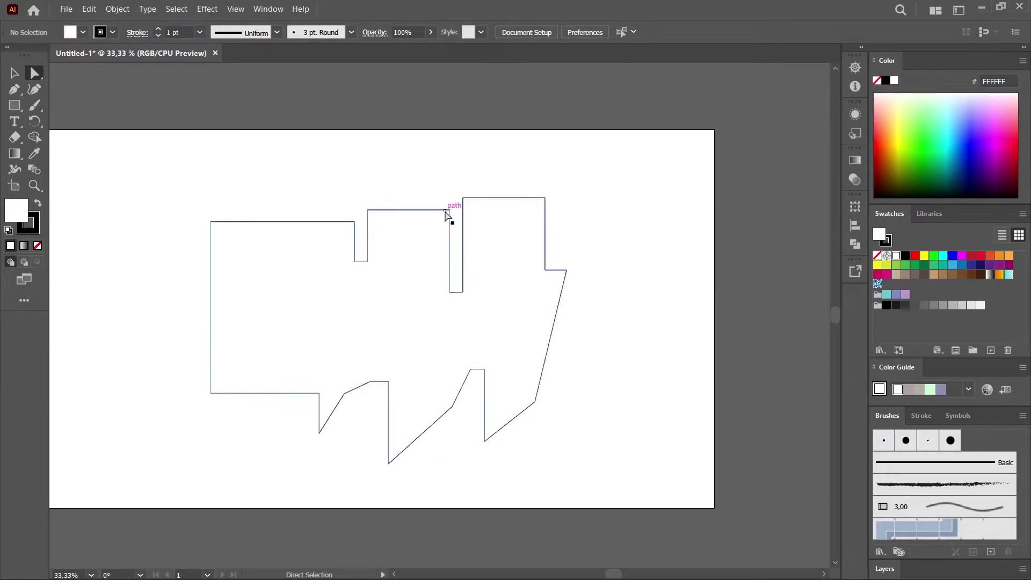
Drag the top, right and lower-right anchors inward to make the outline jagged and spiky.
left_click_drag(449, 211, 403, 288)
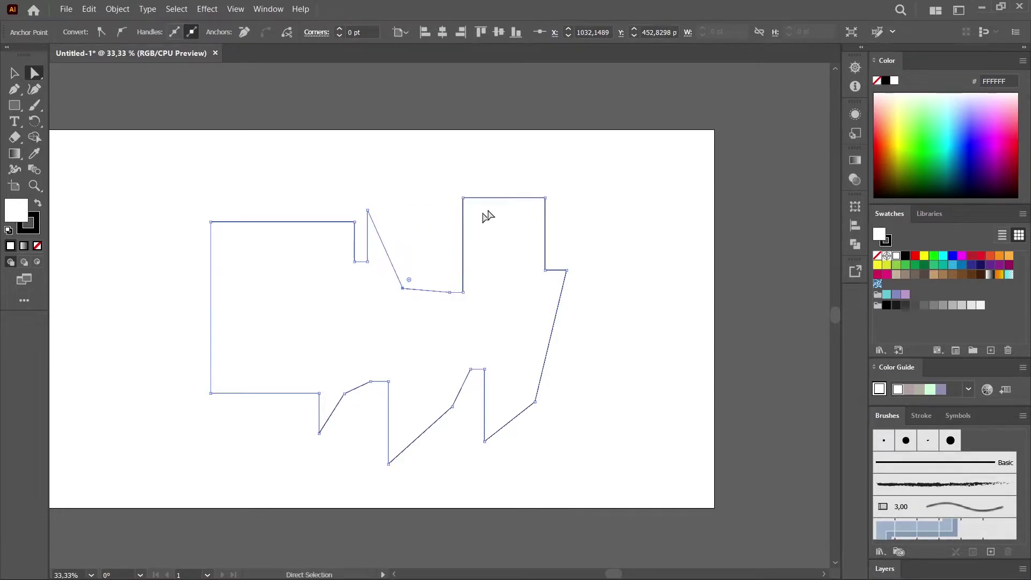
left_click(545, 199)
left_click_drag(545, 199, 500, 275)
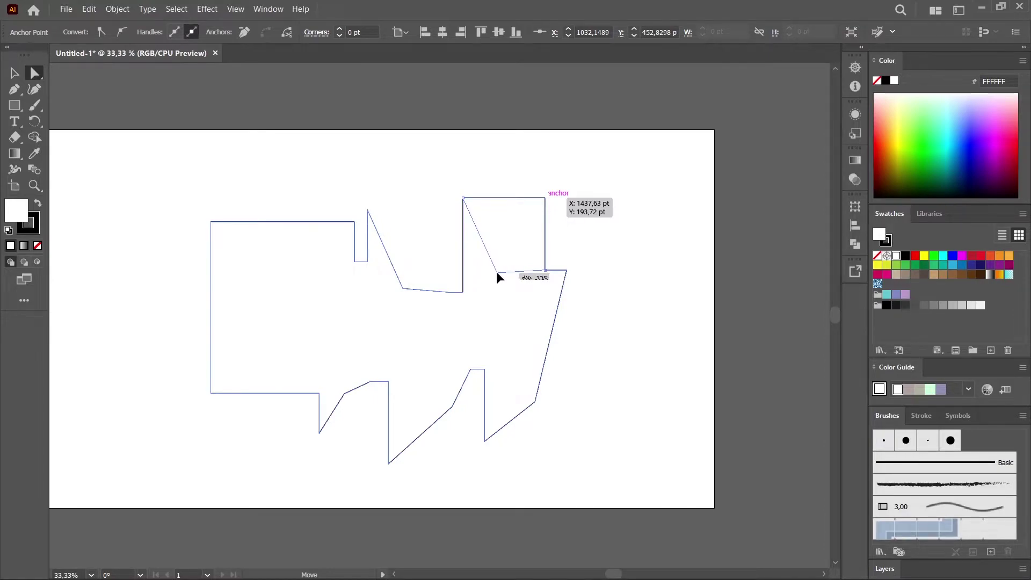
left_click_drag(500, 274, 483, 272)
left_click(649, 211)
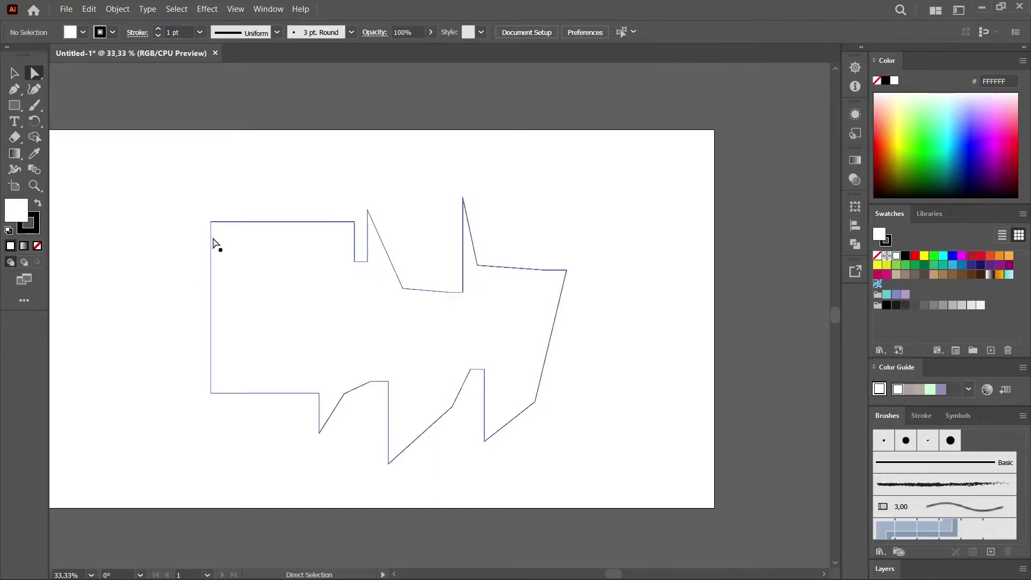
left_click_drag(210, 222, 277, 267)
left_click(234, 216)
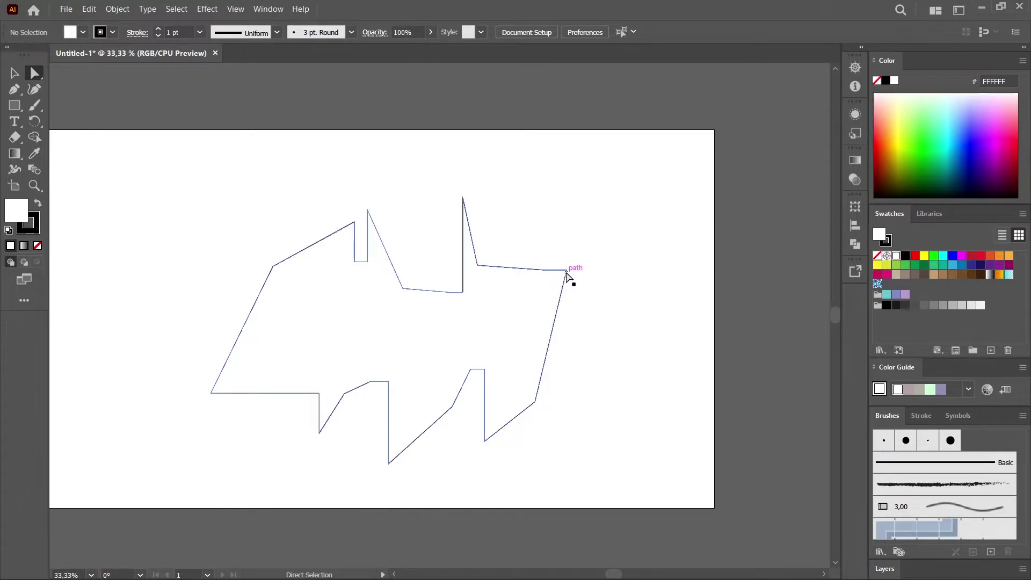
left_click_drag(566, 275, 502, 307)
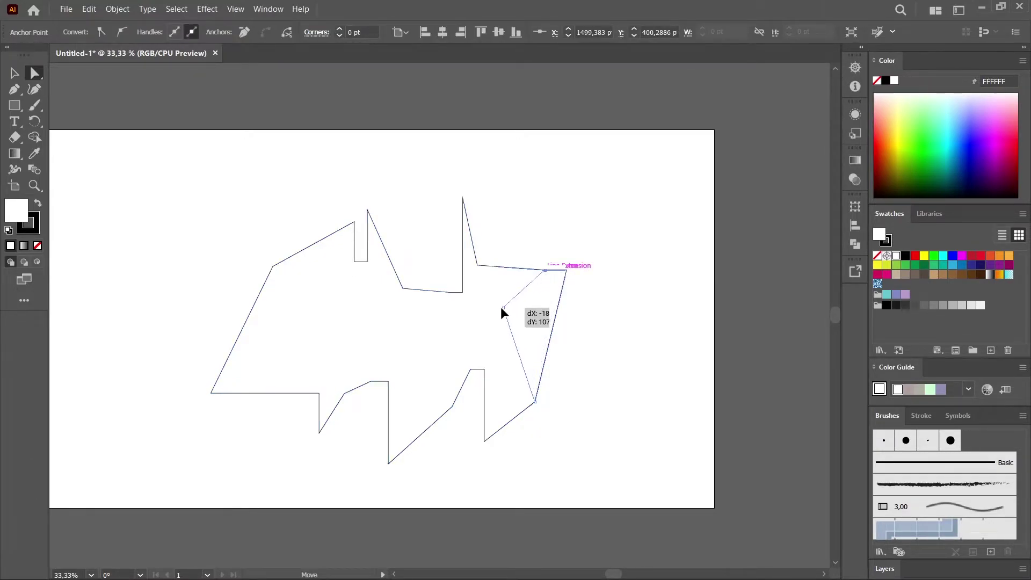
left_click(609, 276)
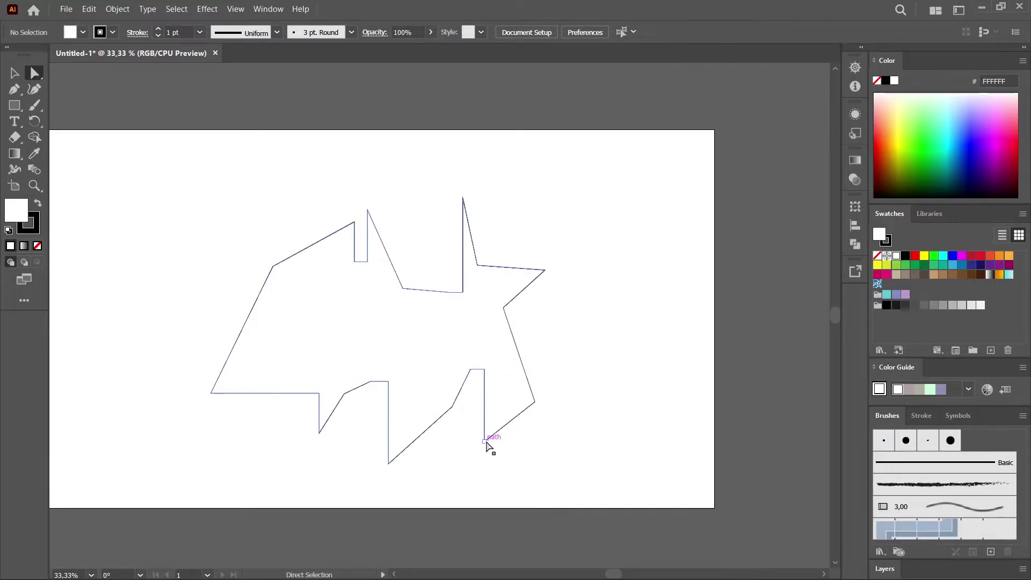
mouse_move(485, 441)
left_mouse_down()
mouse_move(463, 451)
mouse_move(484, 467)
left_mouse_up()
Move the jagged outline right, select it whole and delete it.
left_click_drag(383, 336, 431, 330)
left_click(592, 302)
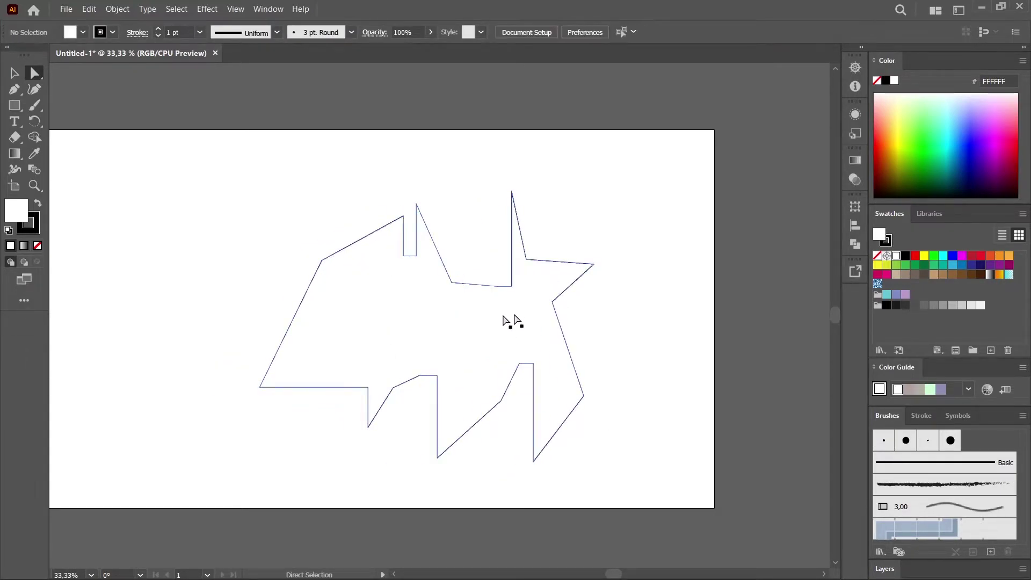
left_click(503, 320)
key("Delete")
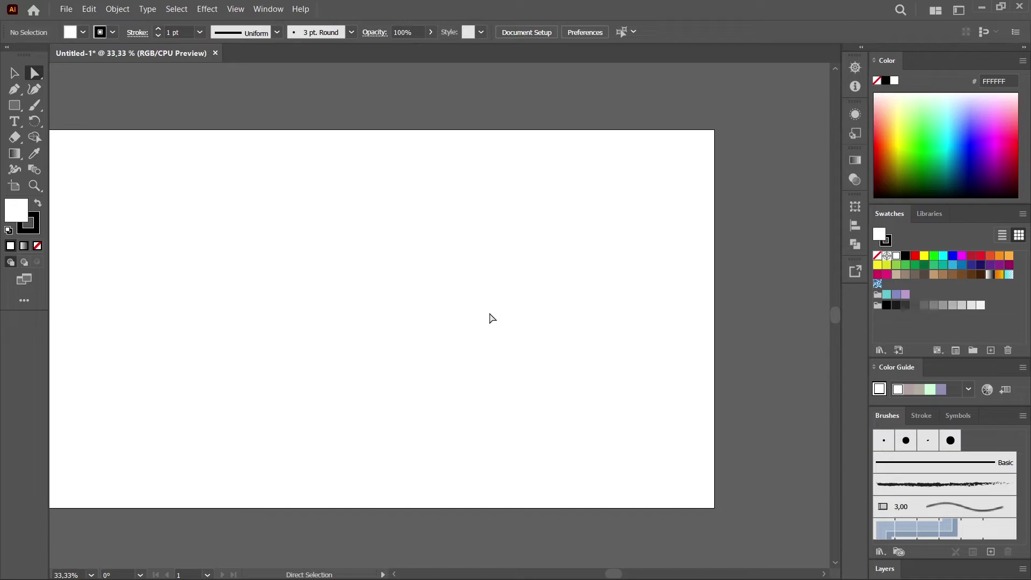
Draw a large upright ellipse and move it up and left of the artboard centre.
left_click(14, 107)
left_click(14, 109)
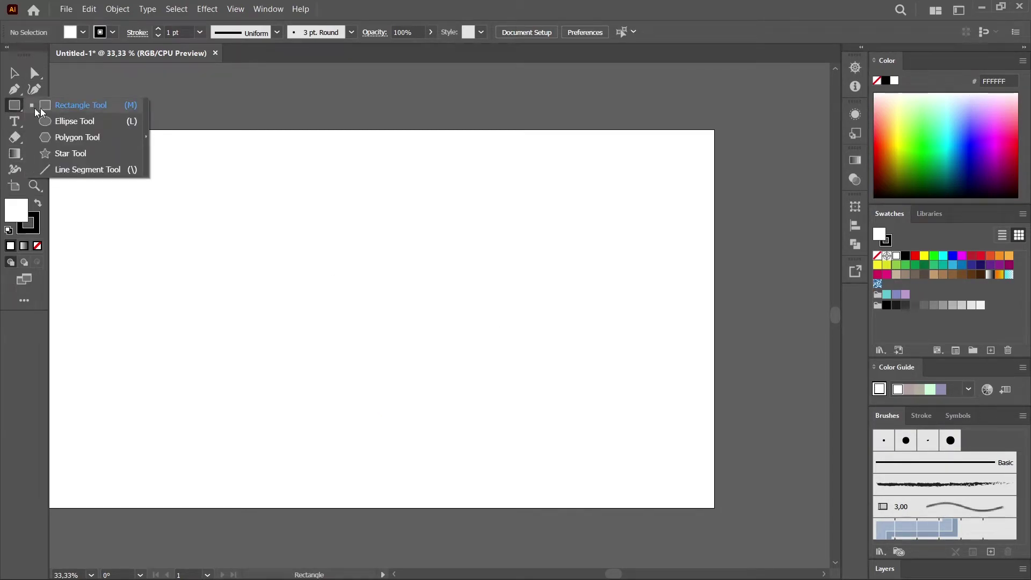
left_click(78, 120)
mouse_move(356, 234)
left_mouse_down()
mouse_move(600, 493)
mouse_move(583, 511)
left_mouse_up()
key("a")
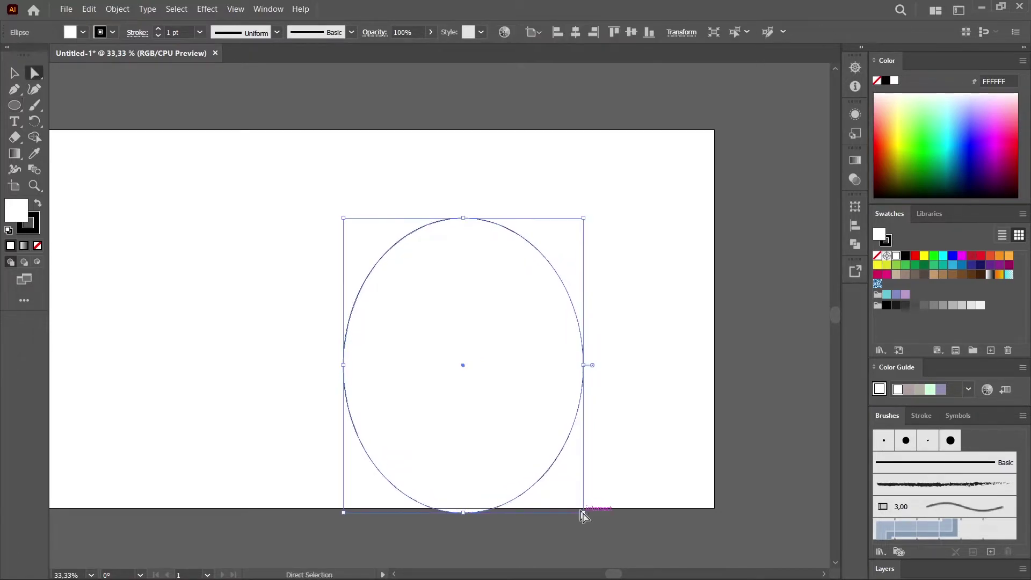
left_click_drag(462, 365, 415, 304)
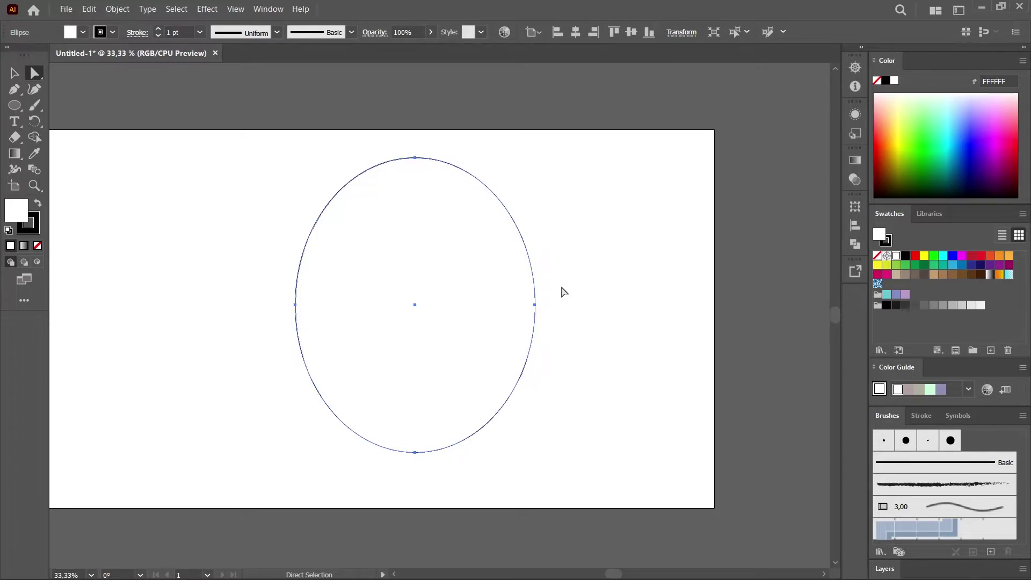
Drag the ellipse's right anchor left and down into a bean shape, then reselect the path.
left_click(535, 305)
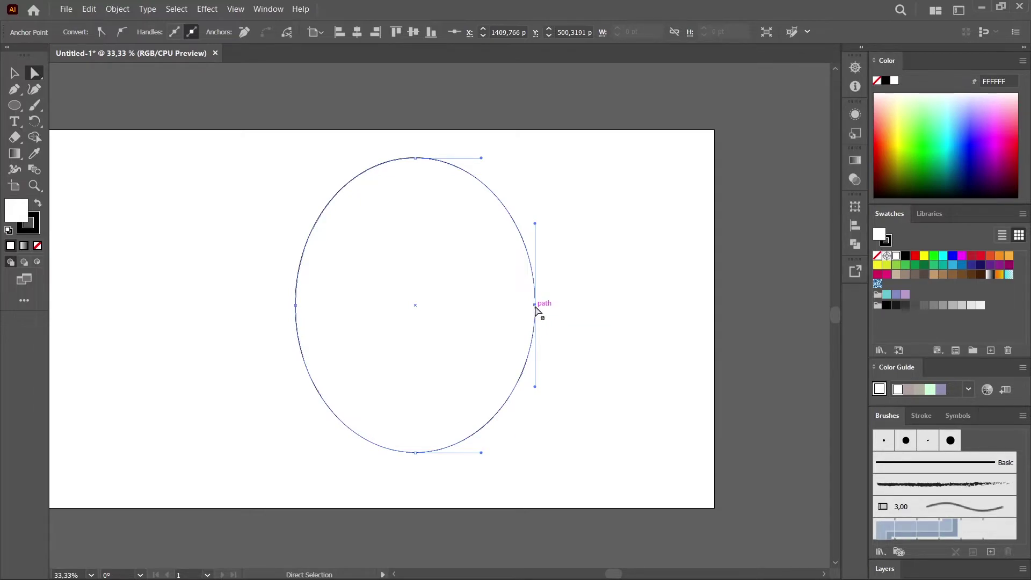
mouse_move(535, 307)
left_mouse_down()
mouse_move(479, 356)
mouse_move(436, 346)
mouse_move(437, 371)
left_mouse_up()
left_click_drag(444, 375, 444, 374)
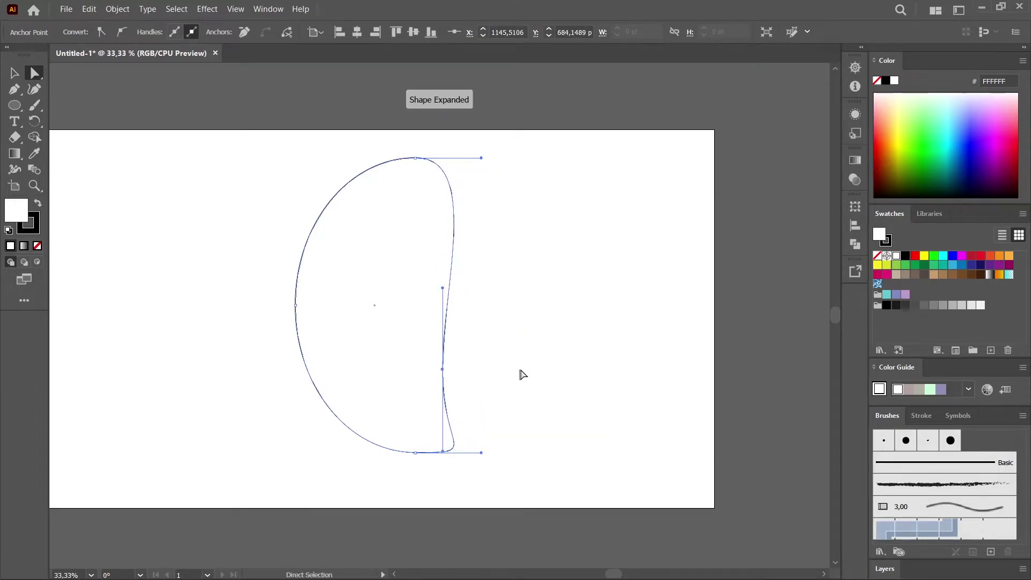
left_click(564, 390)
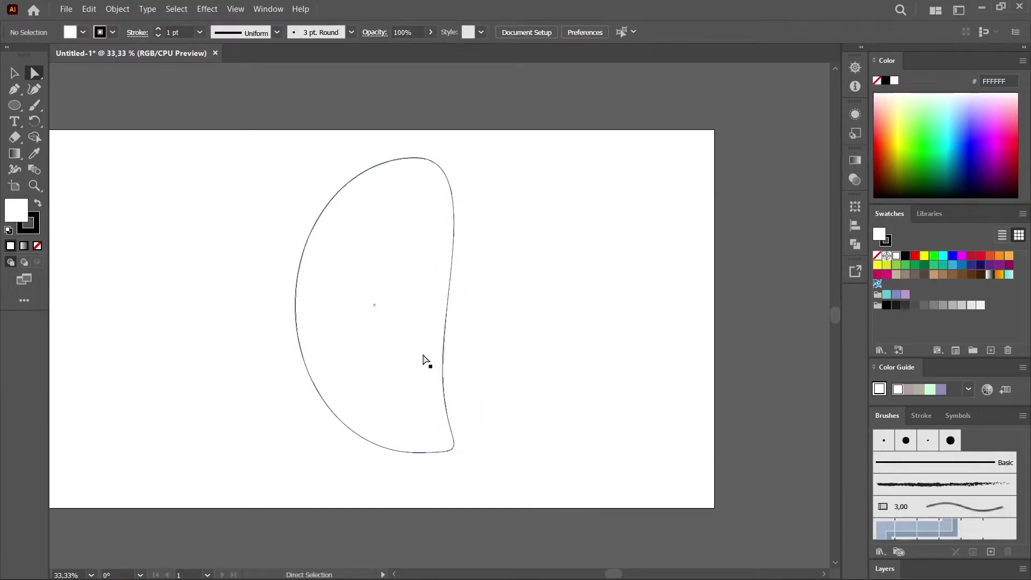
left_click(443, 364)
left_click(540, 356)
Fill the bean shape with yellow-green CED500 and drag it lower on the artboard.
left_click(345, 300)
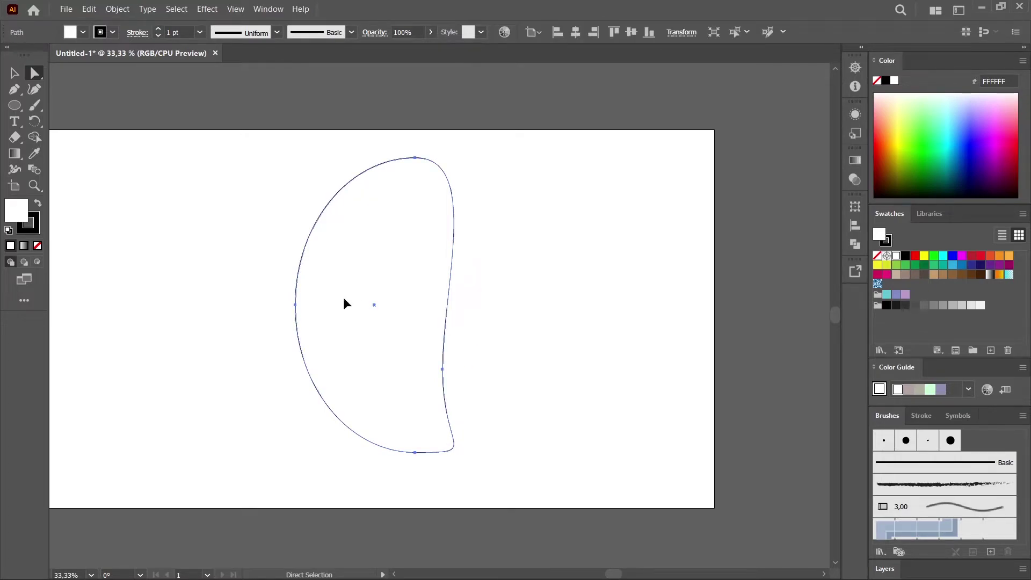
left_click(553, 270)
left_click(391, 280)
left_click(902, 134)
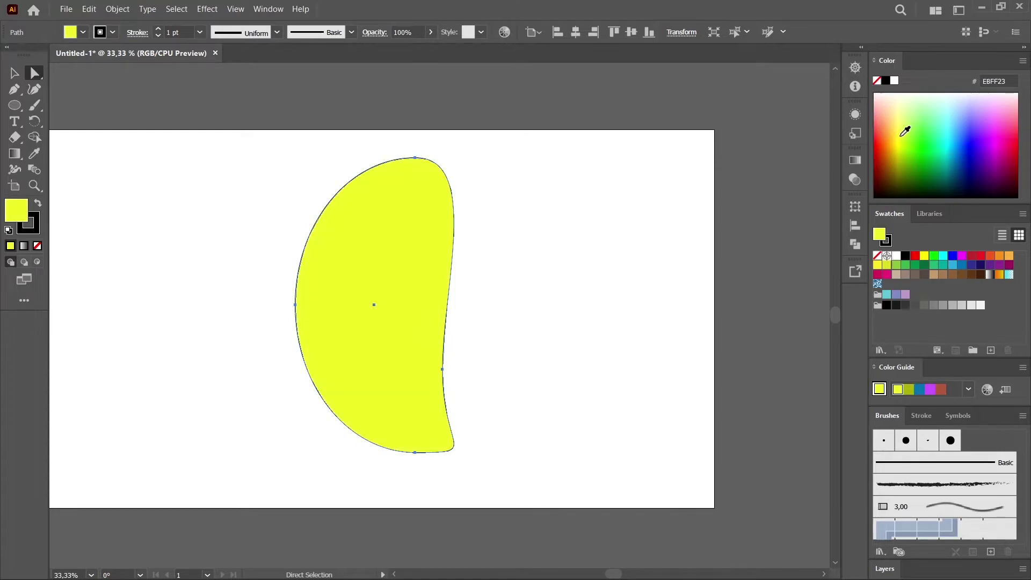
left_click(905, 138)
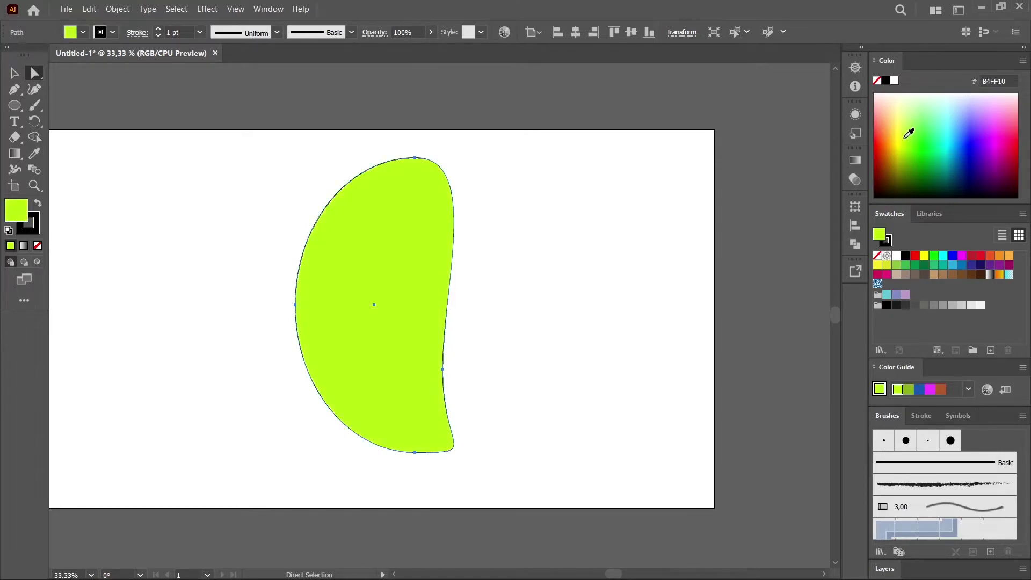
left_click(907, 122)
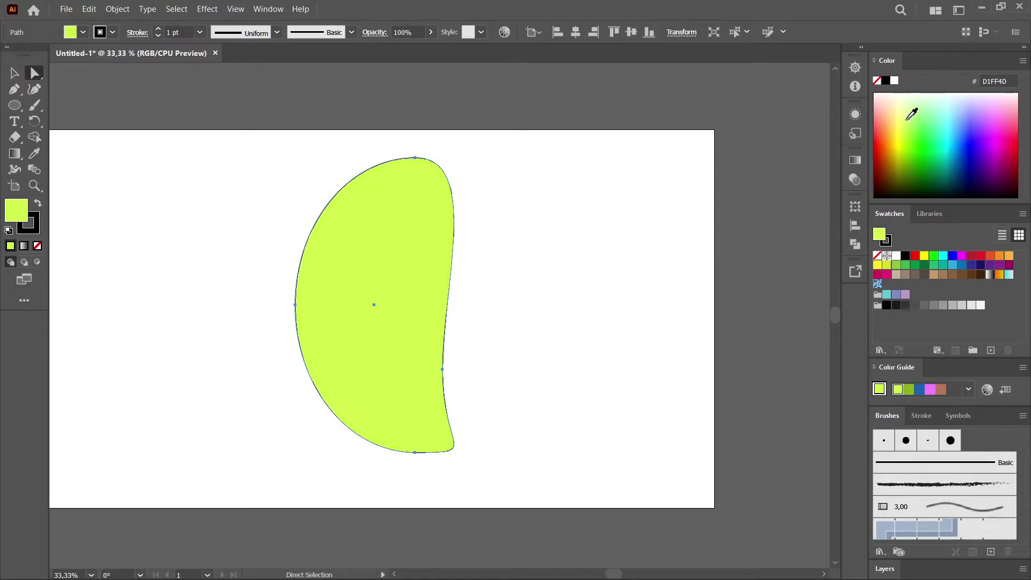
left_click(902, 148)
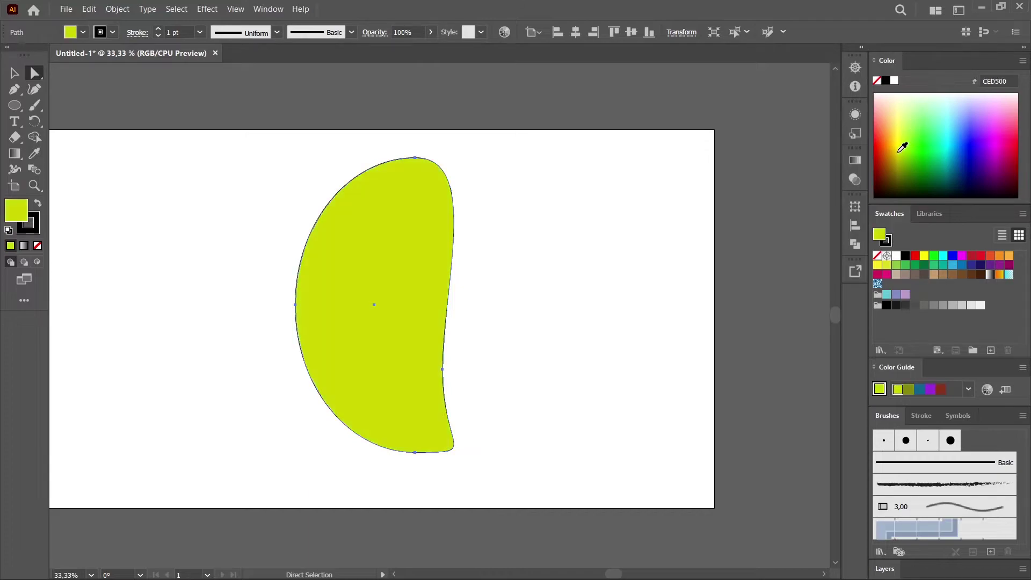
left_click(614, 262)
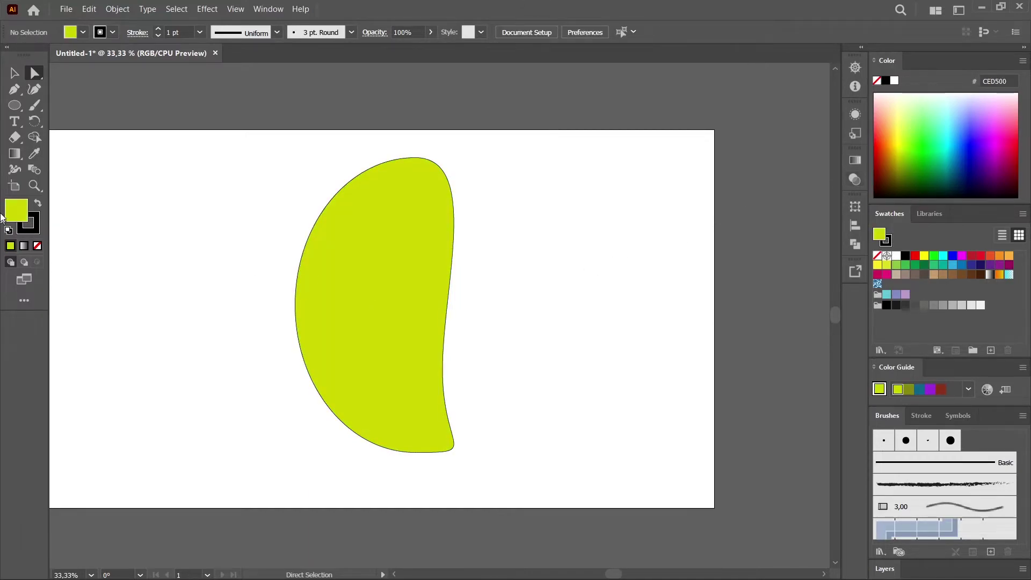
left_click_drag(360, 244, 356, 283)
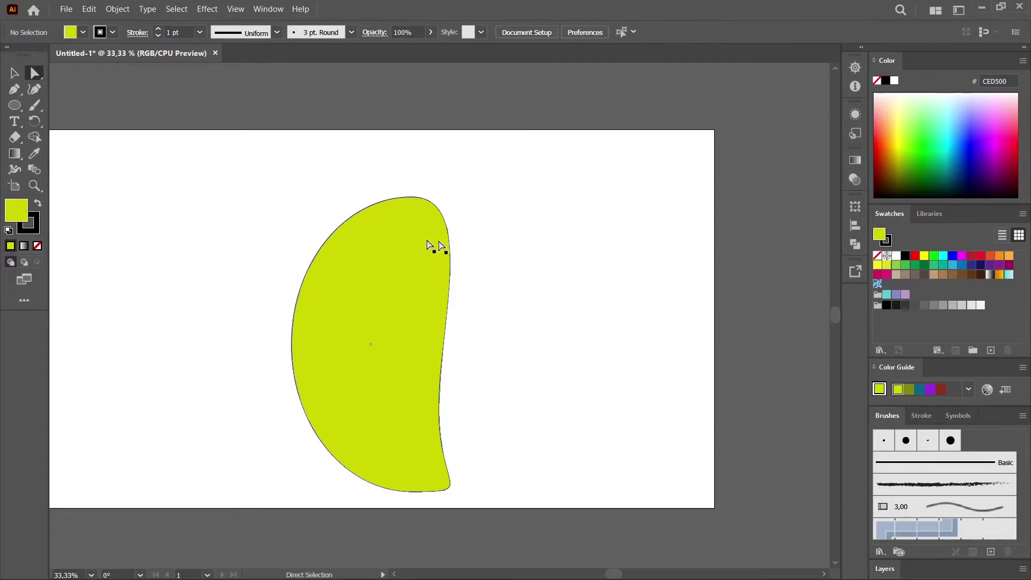
Draw a slim, slanted stem outline on top of the mango with the Pen tool.
left_click(14, 89)
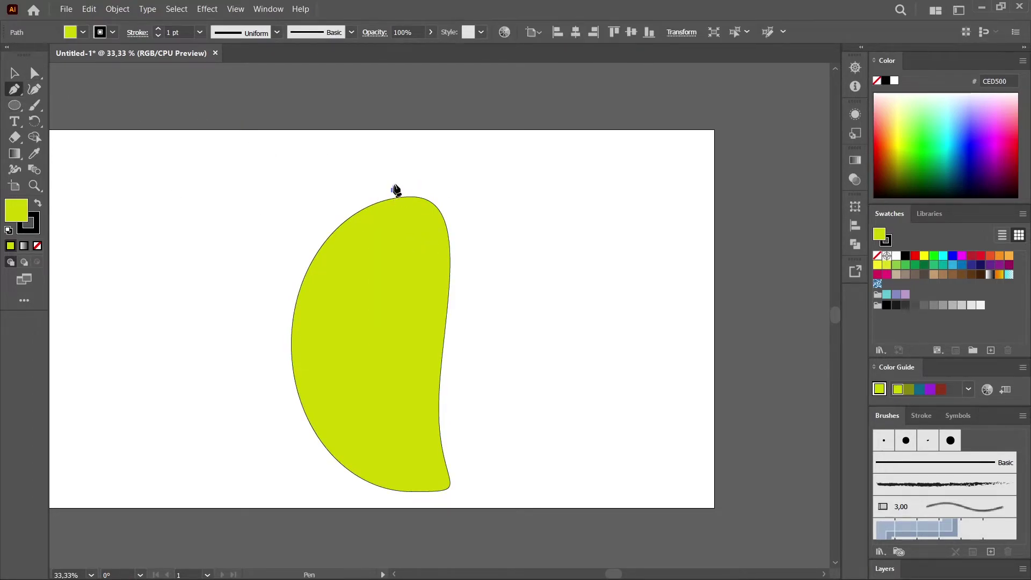
mouse_move(394, 191)
left_mouse_down()
mouse_move(393, 154)
mouse_move(406, 149)
left_mouse_up()
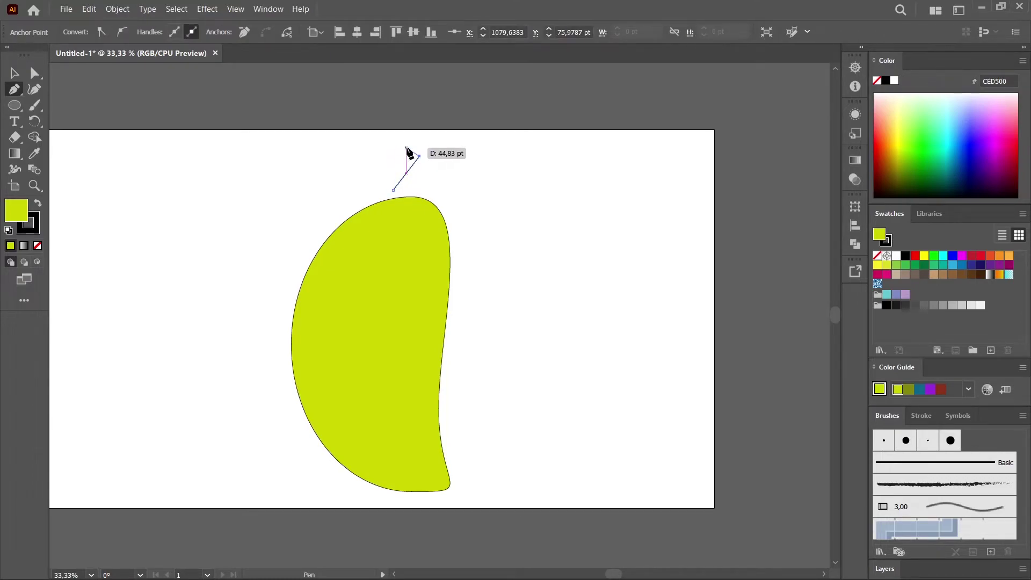
left_click(406, 148)
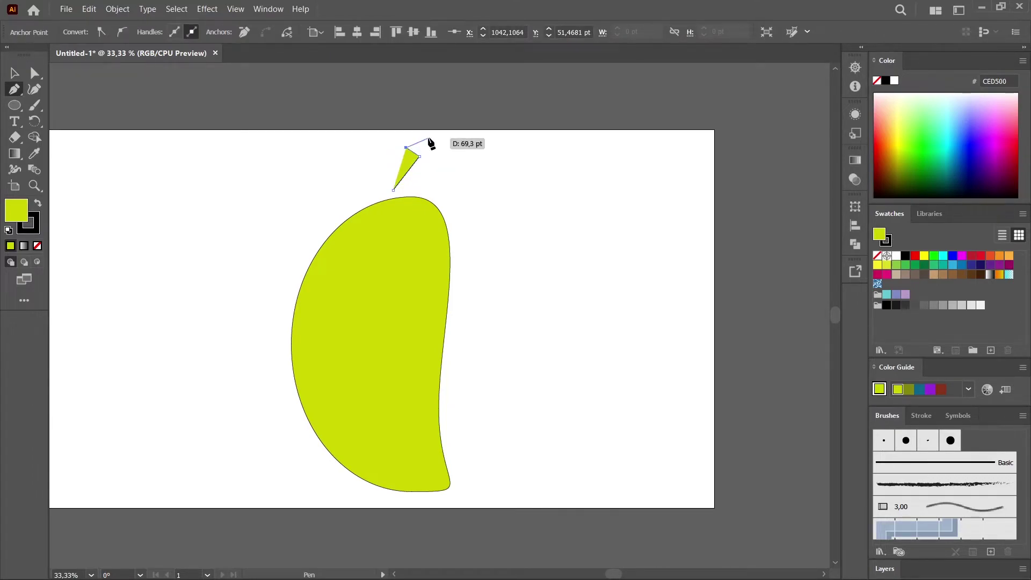
left_click(422, 153)
left_click(427, 162)
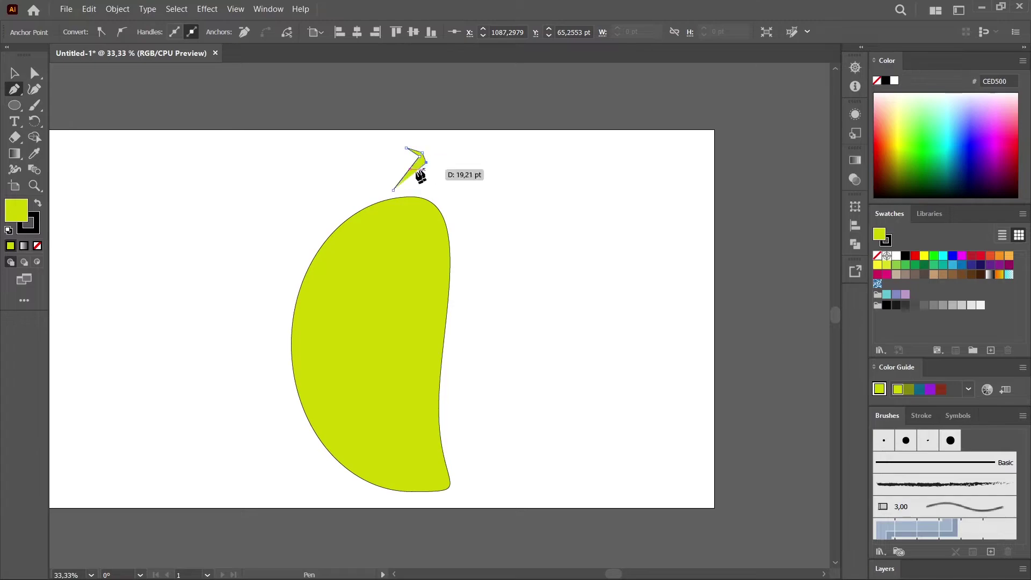
left_click(406, 183)
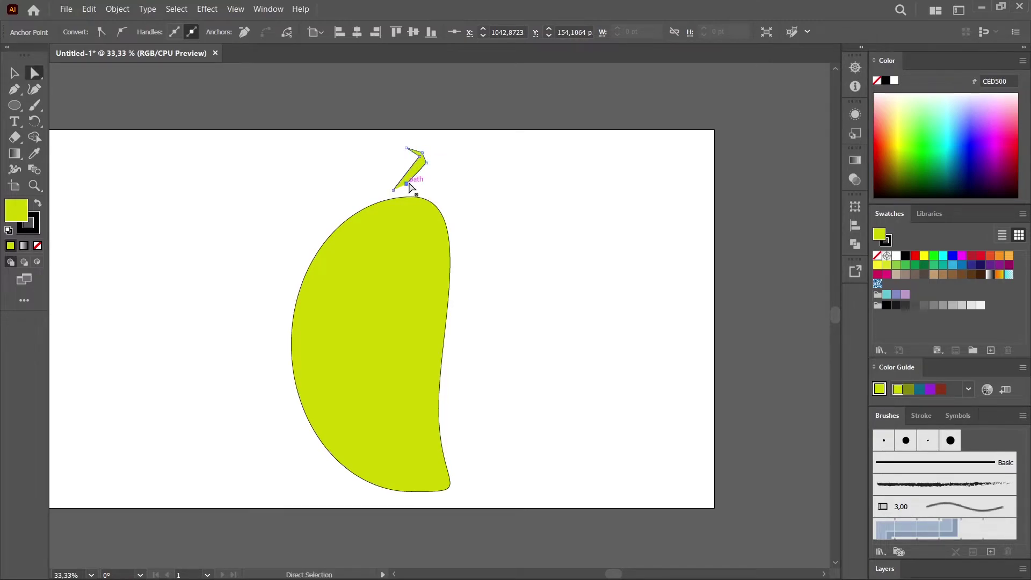
Drag the stem's anchor points with Direct Selection to straighten its hooked tip.
key("a")
left_click_drag(406, 184, 403, 197)
left_click(510, 175)
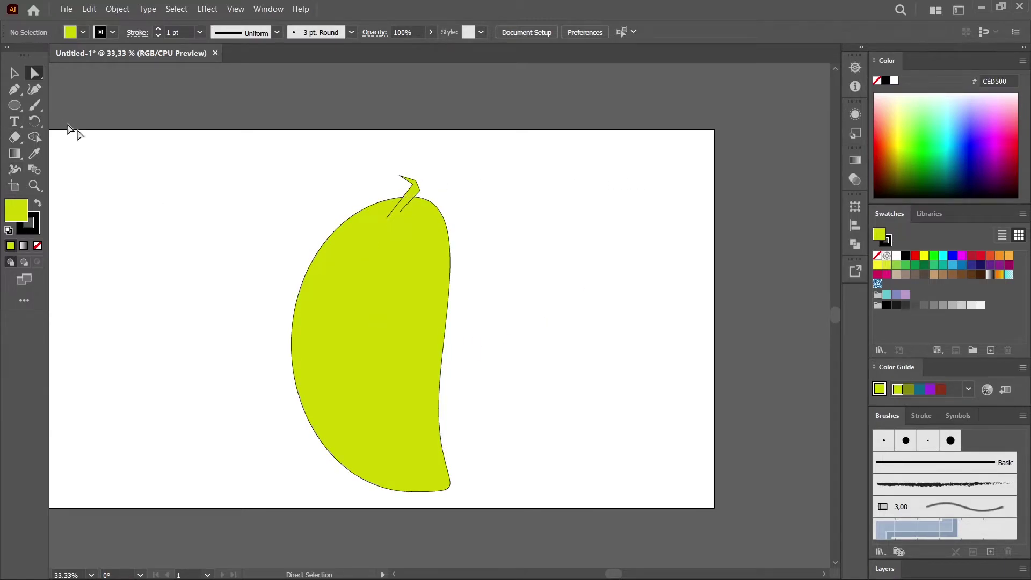
left_click(409, 181)
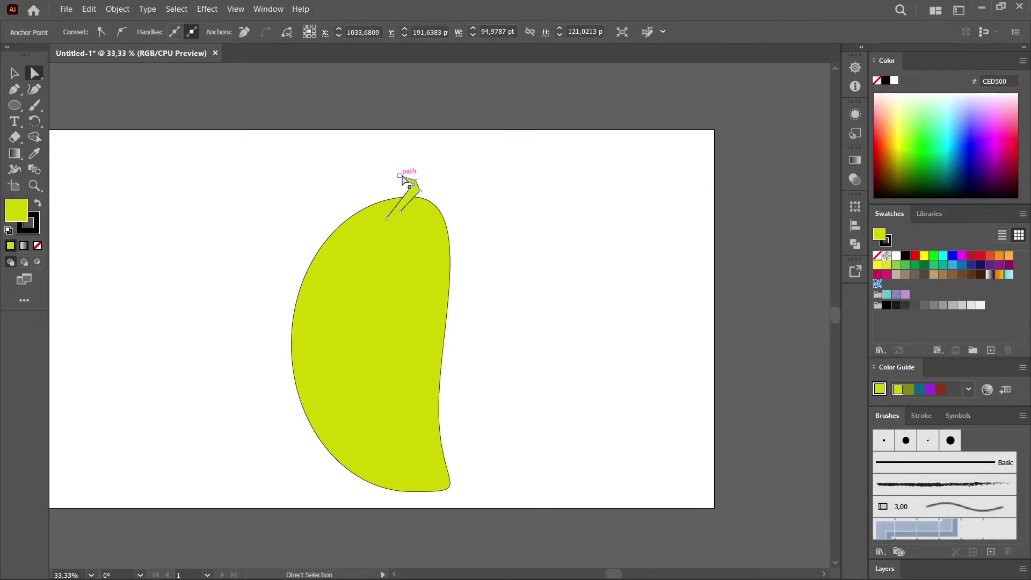
left_click_drag(402, 179, 411, 195)
left_click(498, 171)
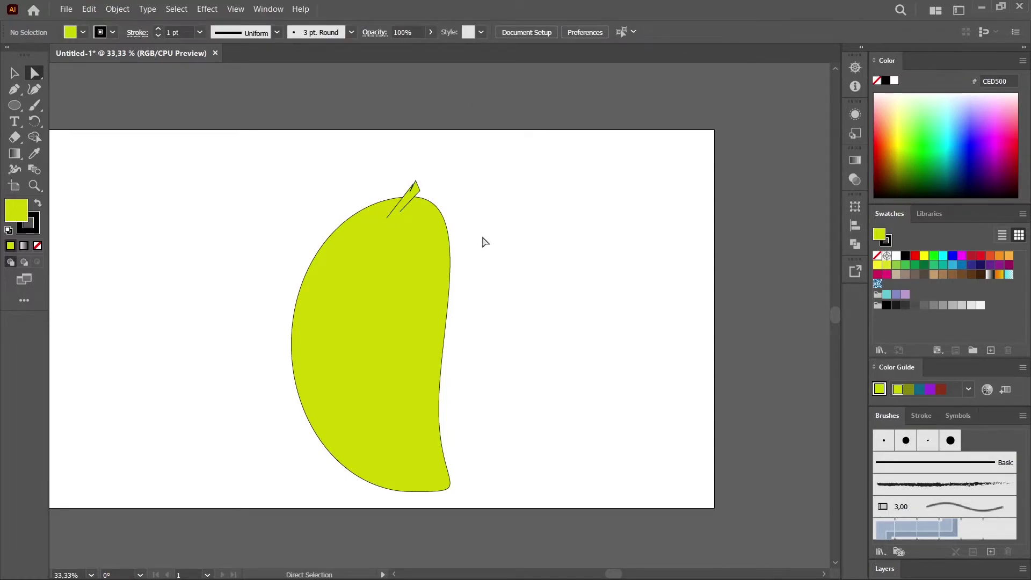
Zoom the view out from 33.33% to 25% with Ctrl+-.
key("ctrl+minus")
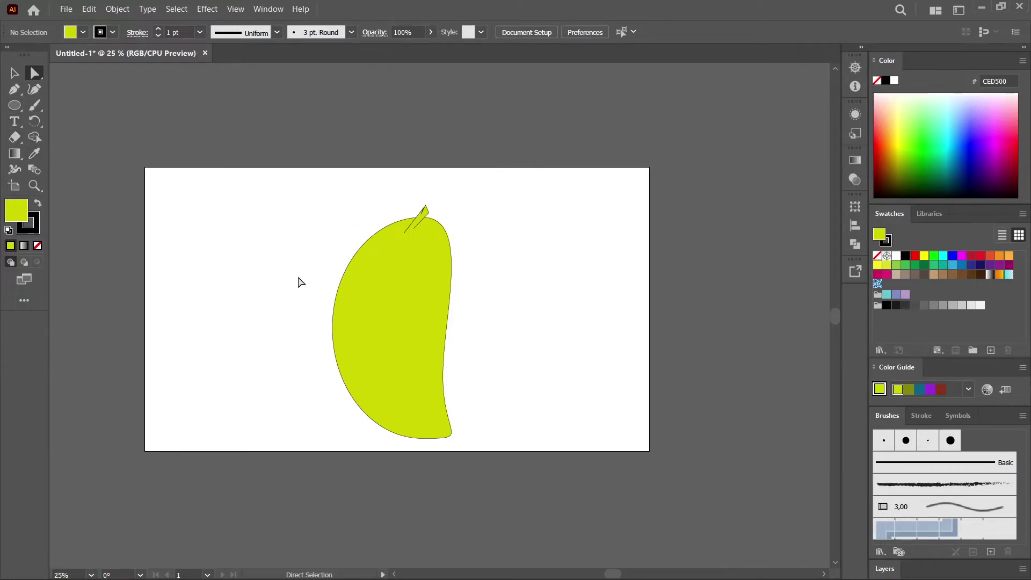
Draw a long horizontal rectangle bar across the mango's upper part, then move it lower.
left_click(15, 106)
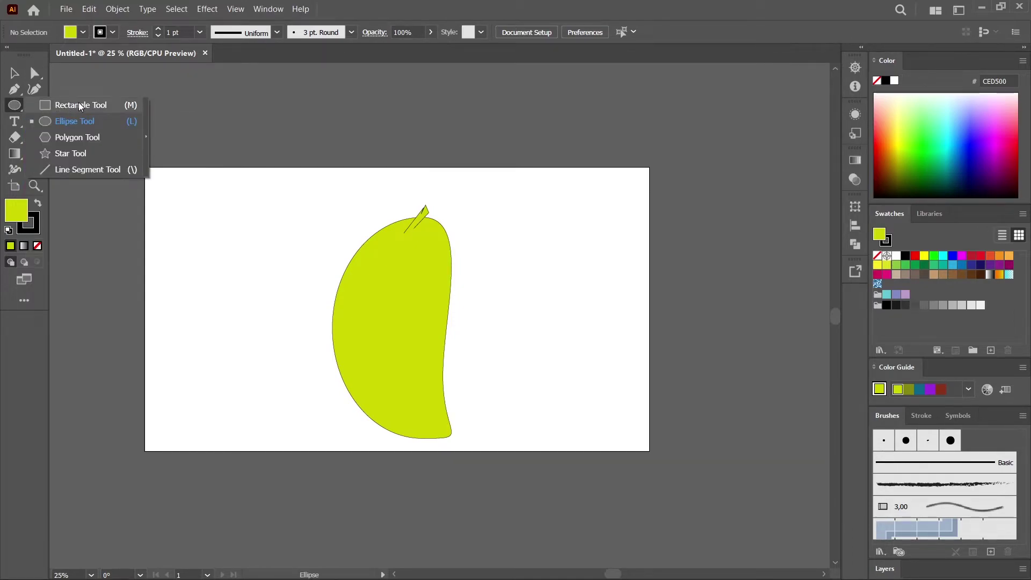
left_click_drag(18, 105, 69, 103)
left_click_drag(320, 246, 488, 266)
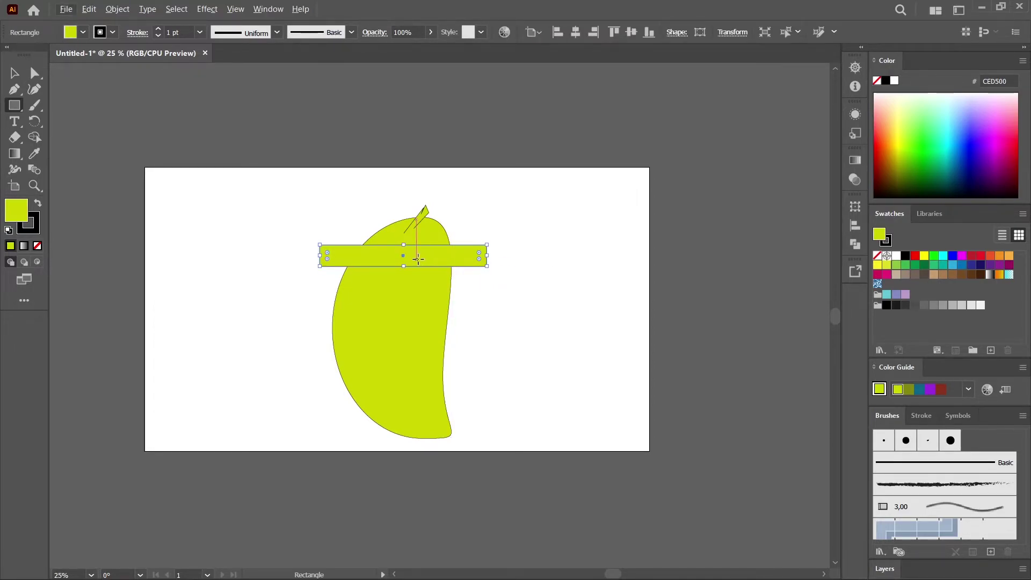
key("a")
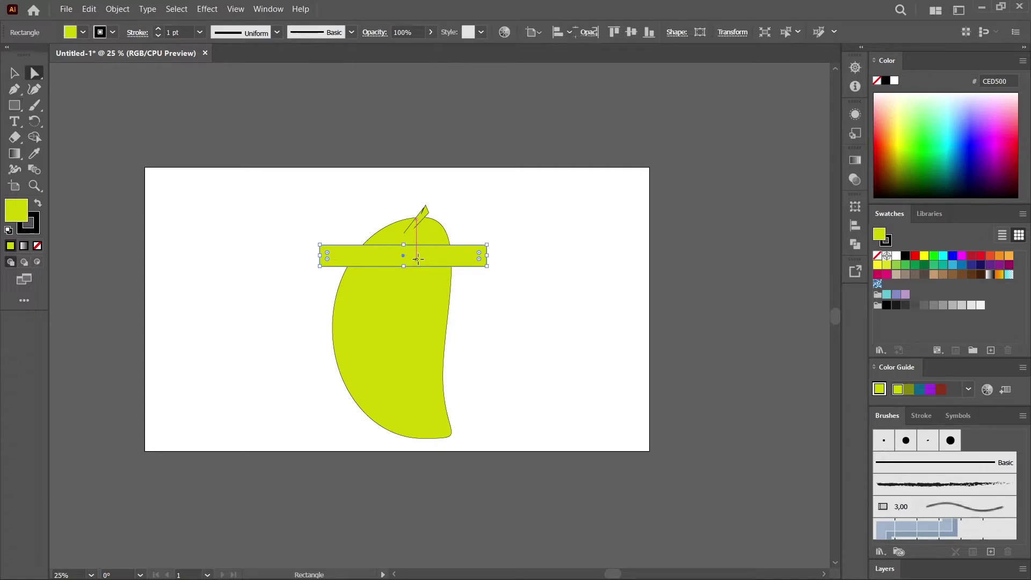
left_click_drag(417, 258, 411, 410)
Try Shape Builder merges of the bars with the mango, then undo until the bars are gone.
left_click(574, 329)
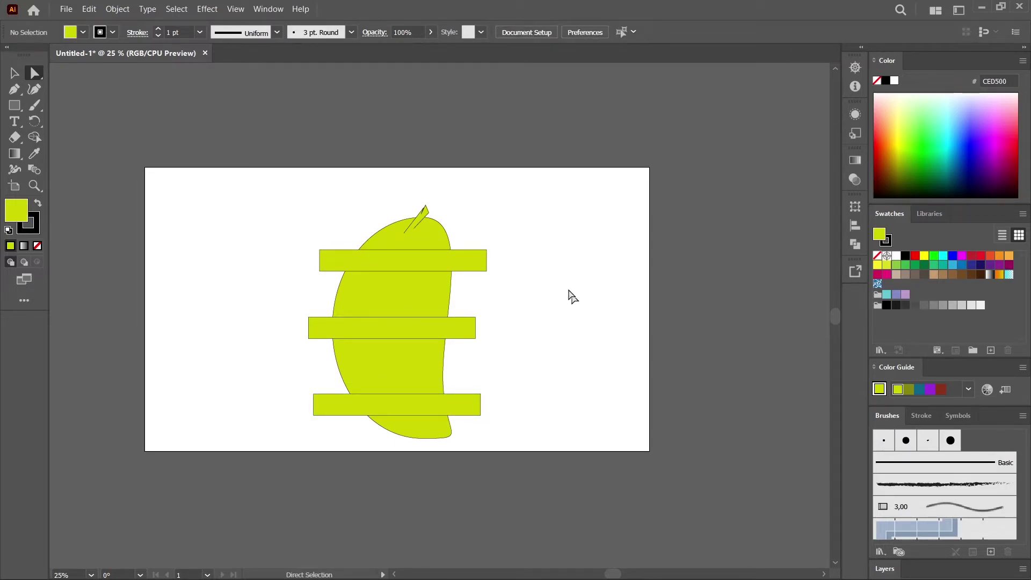
mouse_move(267, 200)
left_mouse_down()
mouse_move(512, 469)
mouse_move(510, 452)
left_mouse_up()
key("shift+m")
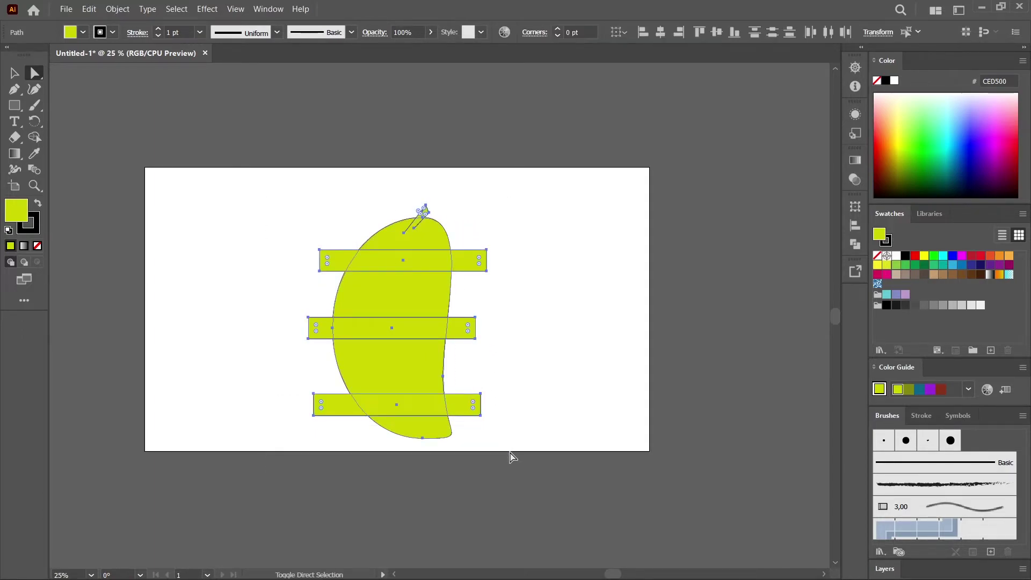
left_click_drag(392, 204, 461, 446)
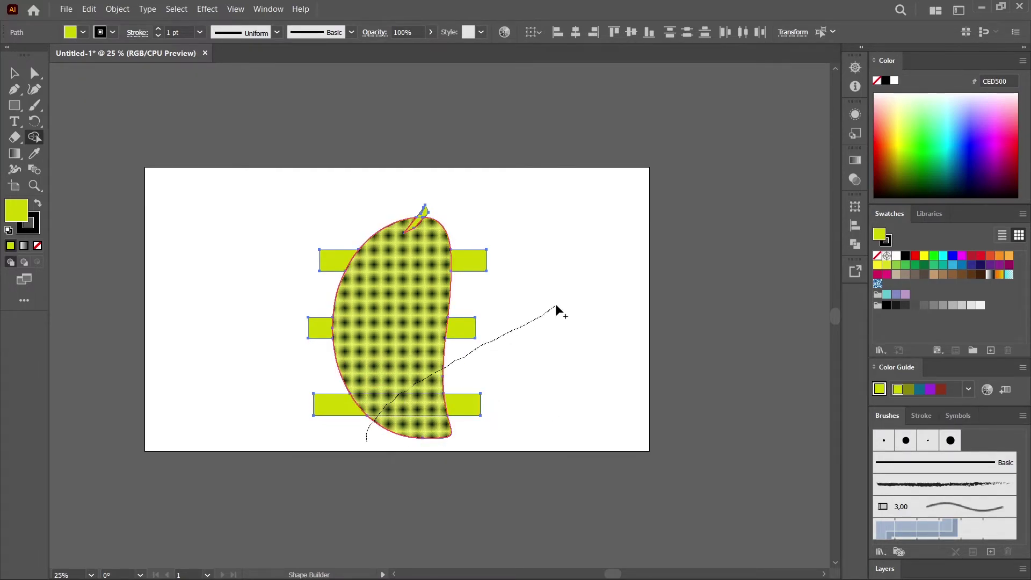
left_click_drag(366, 444, 556, 304)
left_click_drag(475, 219, 481, 431)
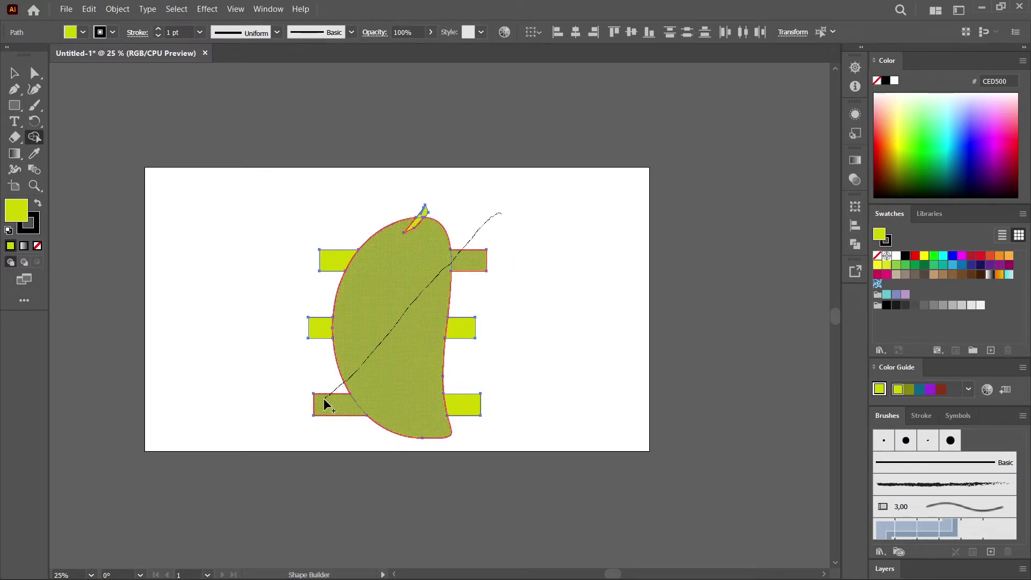
left_click_drag(497, 220, 325, 421)
left_click_drag(554, 247, 276, 409)
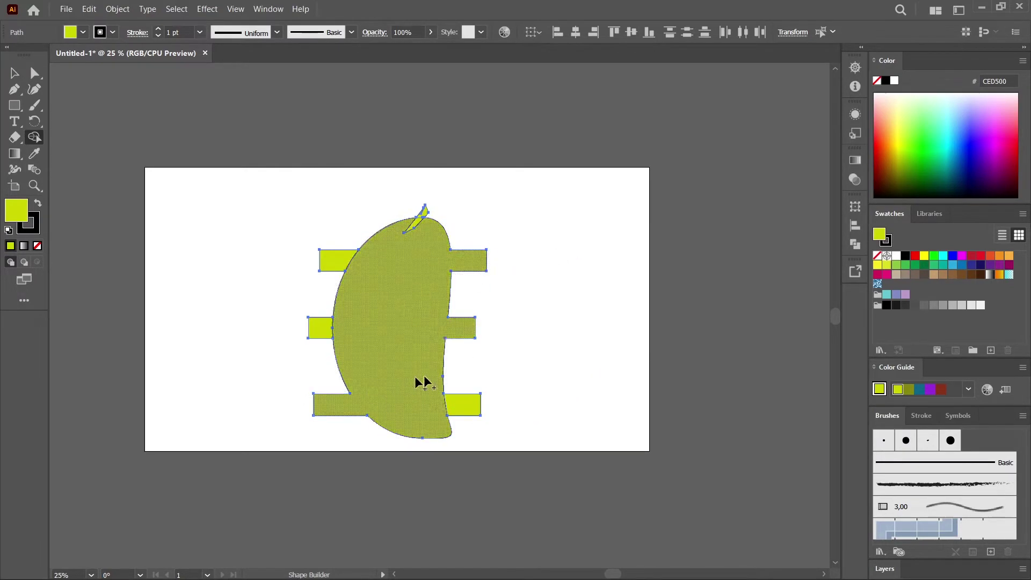
mouse_move(421, 384)
left_mouse_down()
mouse_move(467, 384)
mouse_move(278, 238)
mouse_move(380, 310)
mouse_move(588, 305)
left_mouse_up()
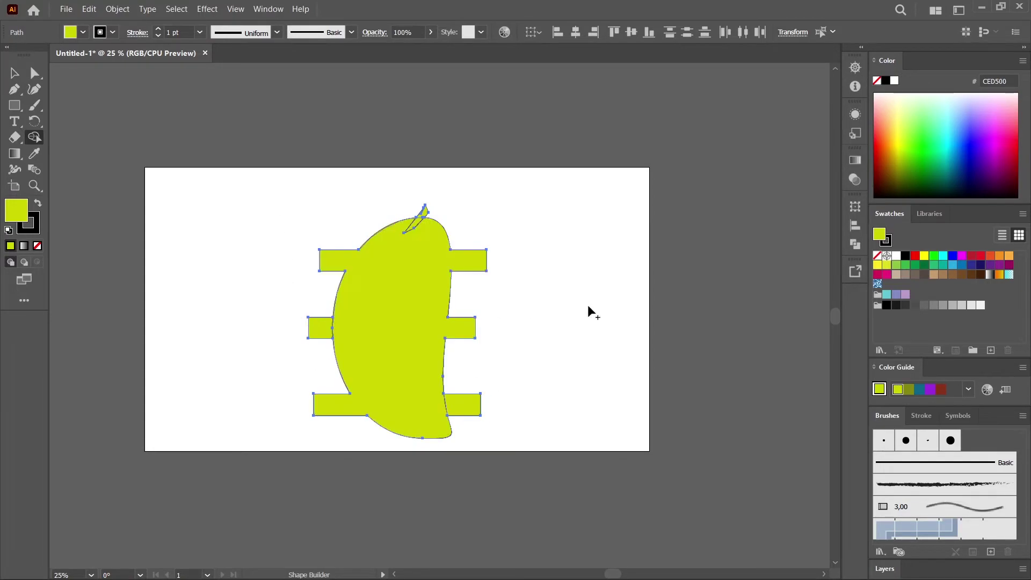
key("ctrl")
key("ctrl+z")
key("ctrl+z")
key("ctrl+z")
key("ctrl+z")
key("ctrl+z")
key("ctrl+z")
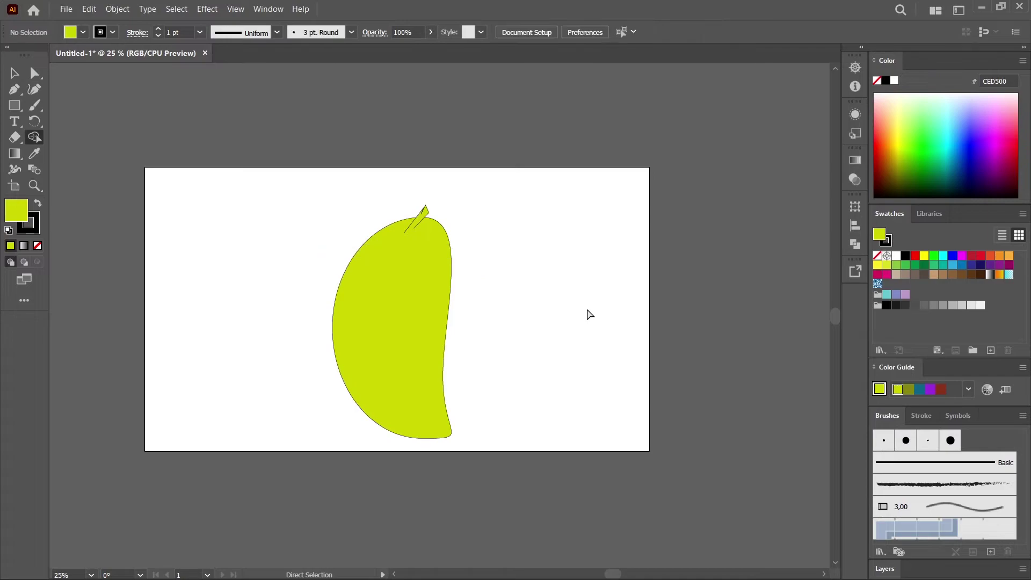
Draw a rectangle over the mango's lower half and resize it smaller.
left_click(13, 110)
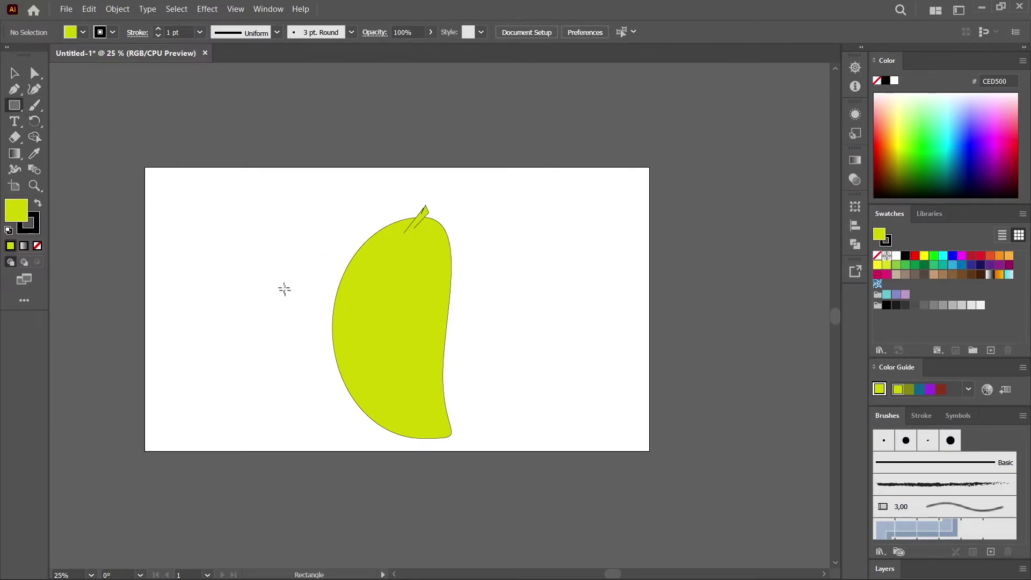
left_click_drag(323, 333, 534, 454)
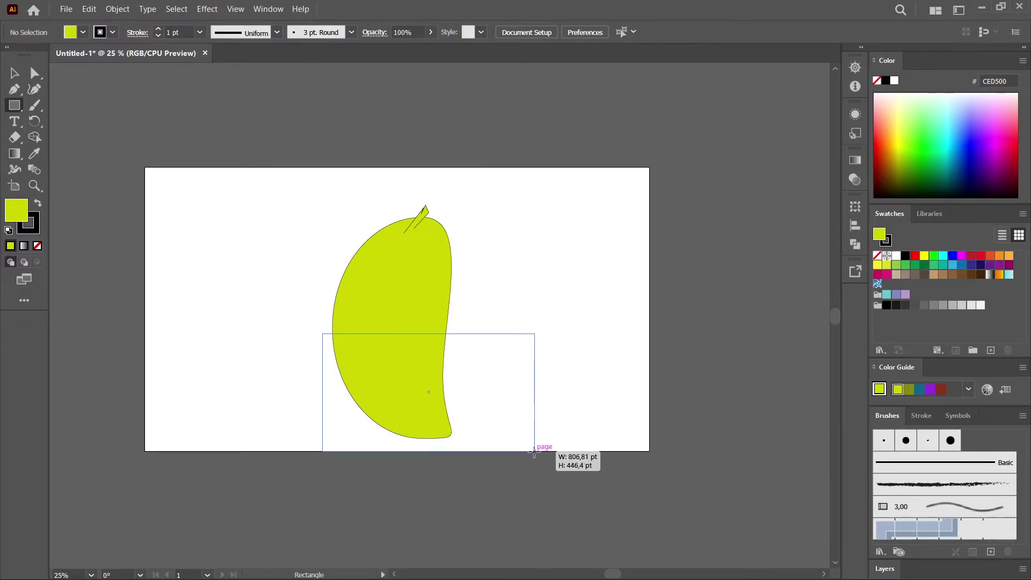
left_click_drag(534, 455, 497, 438)
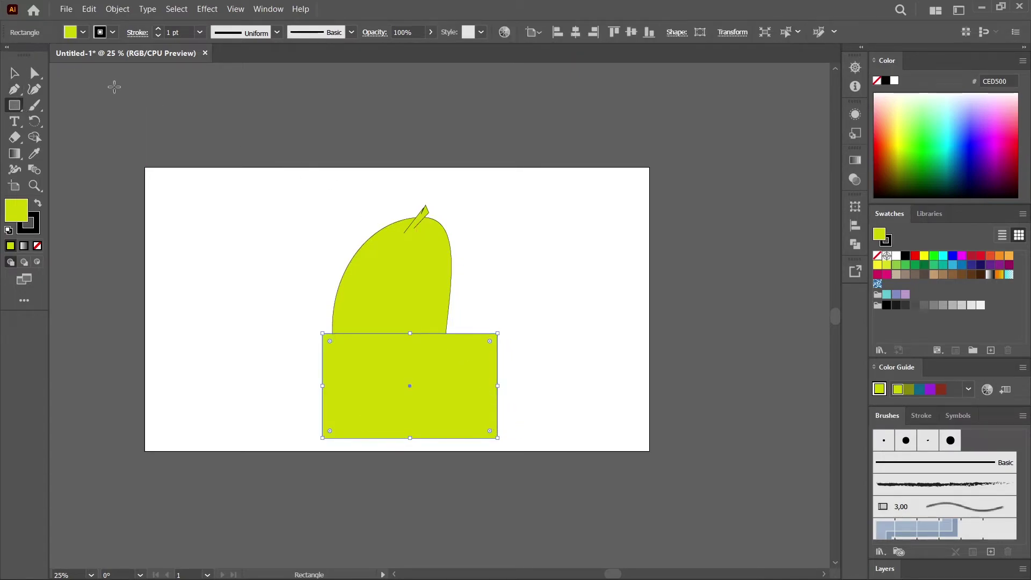
Remove the rectangle with Shape Builder, undoing an accidental mango move afterwards.
key("shift+m")
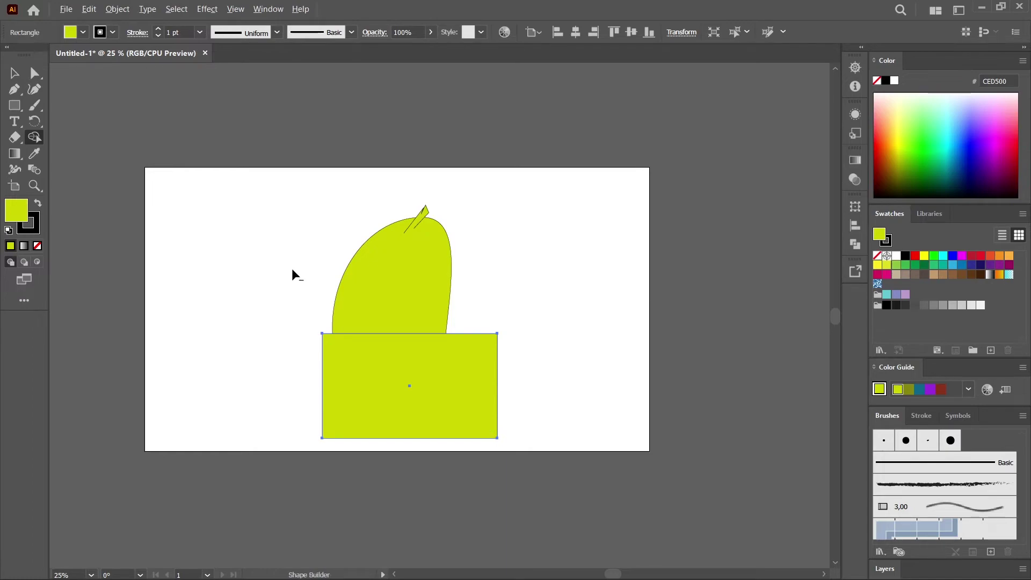
left_click_drag(299, 275, 542, 469)
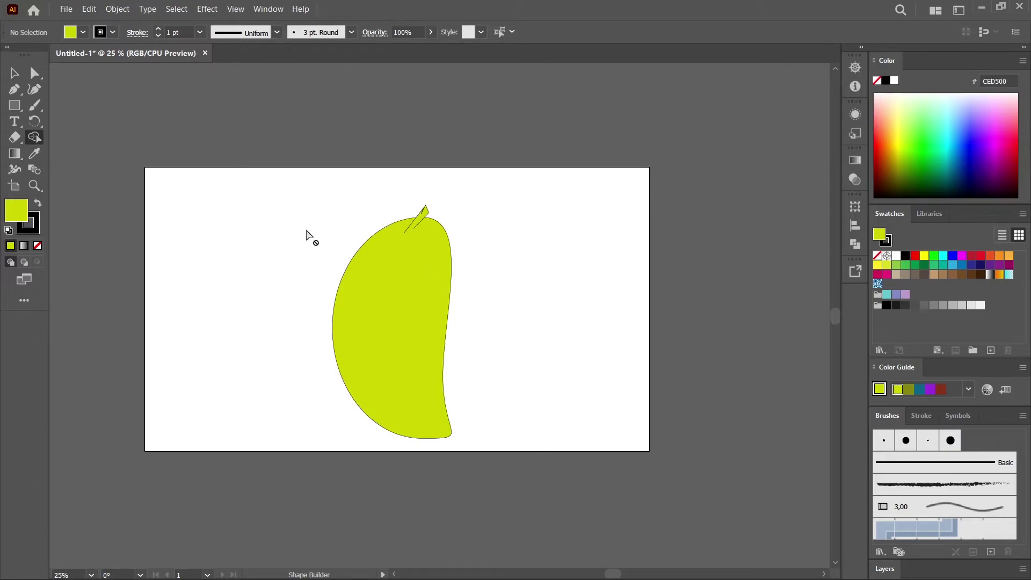
key("a")
left_click_drag(400, 269, 409, 256)
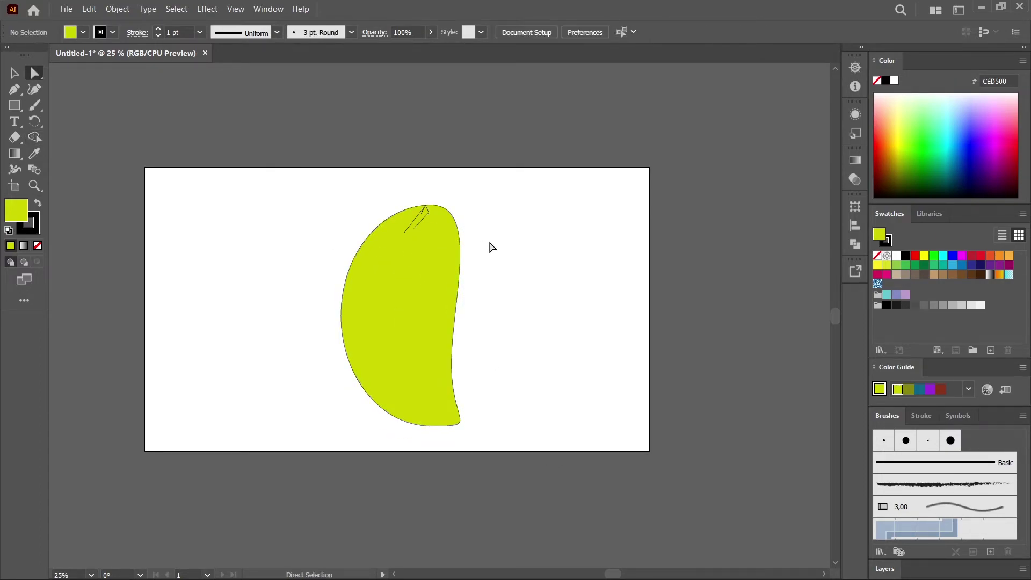
key("ctrl+z")
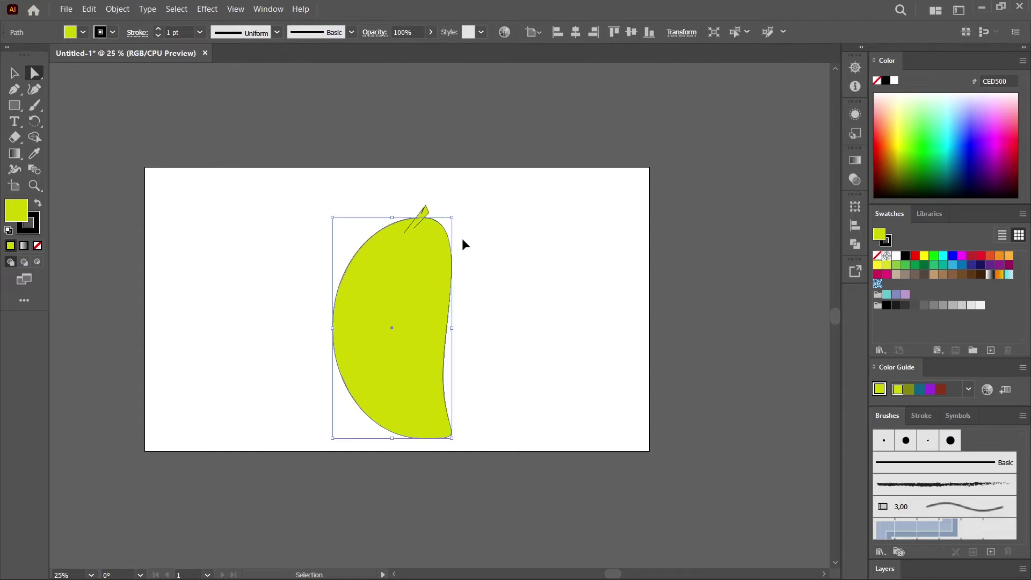
left_click(462, 237)
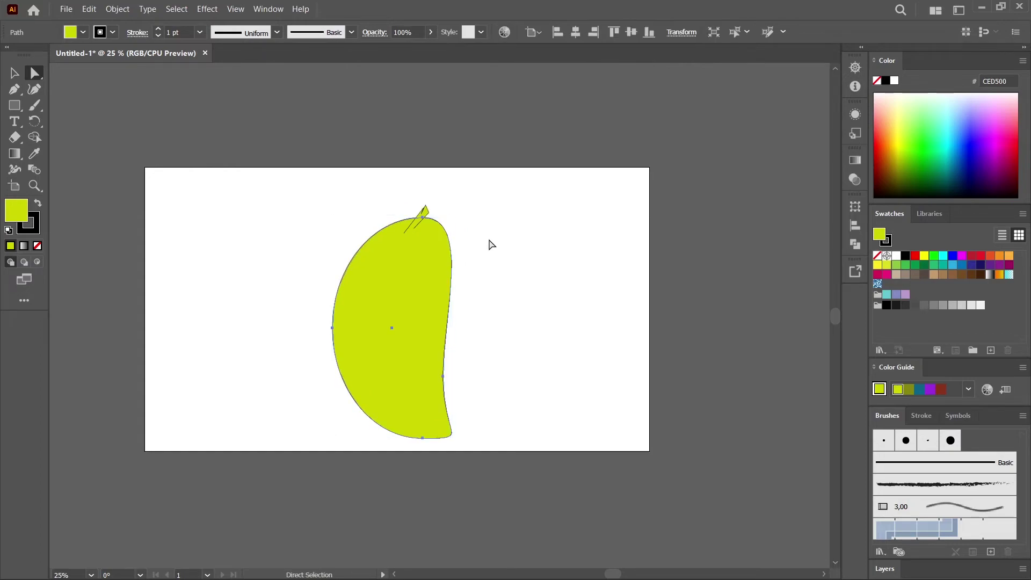
Paint a test Paintbrush stroke along the mango's left edge, then undo it.
left_click(35, 106)
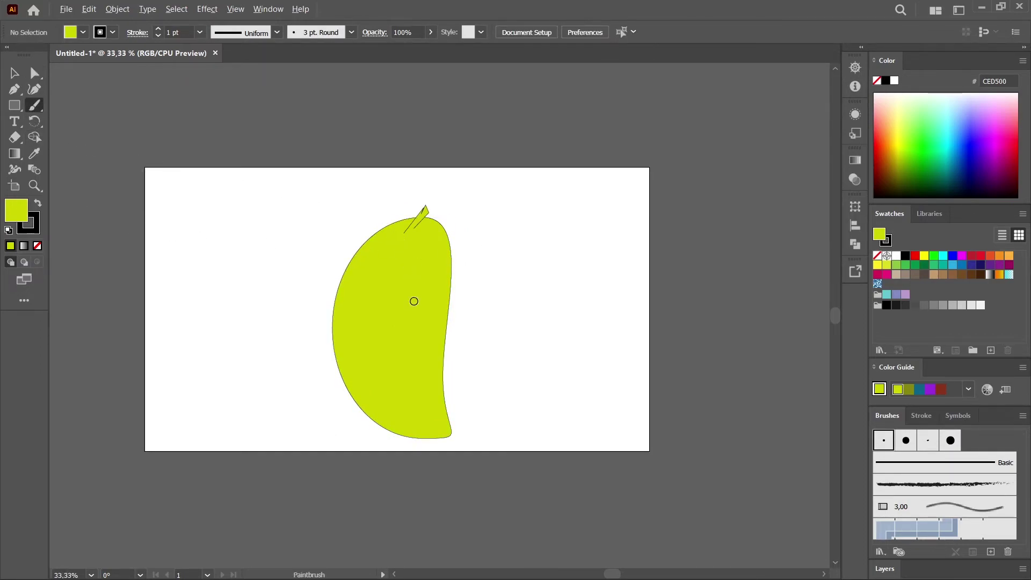
scroll(414, 299, "up", 2, "alt")
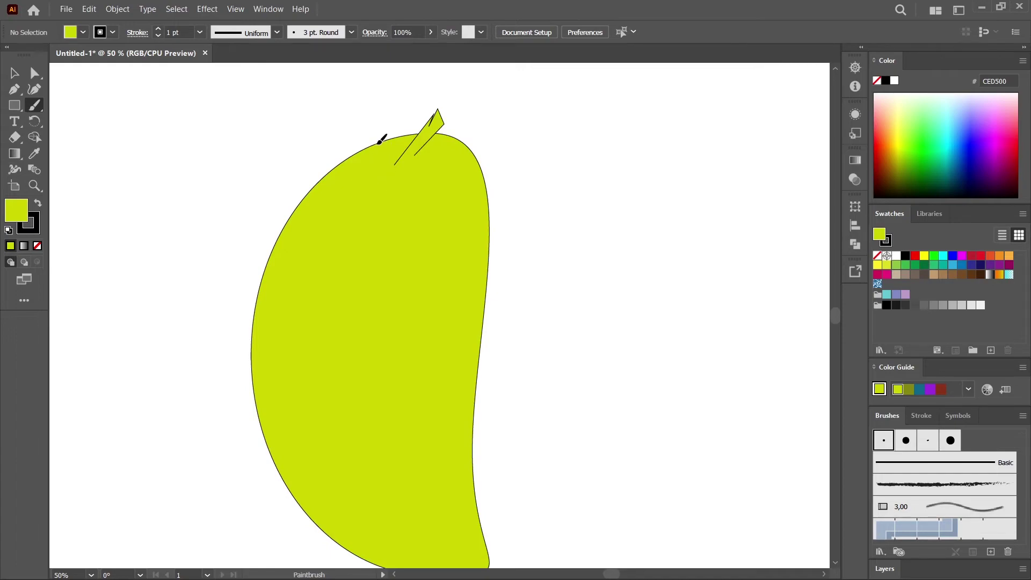
mouse_move(379, 142)
left_mouse_down()
mouse_move(299, 185)
mouse_move(272, 300)
left_mouse_up()
key("ctrl+z")
Apply the blue-gray pattern brush to the mango outline instead of Charcoal - Feather.
left_click(14, 89)
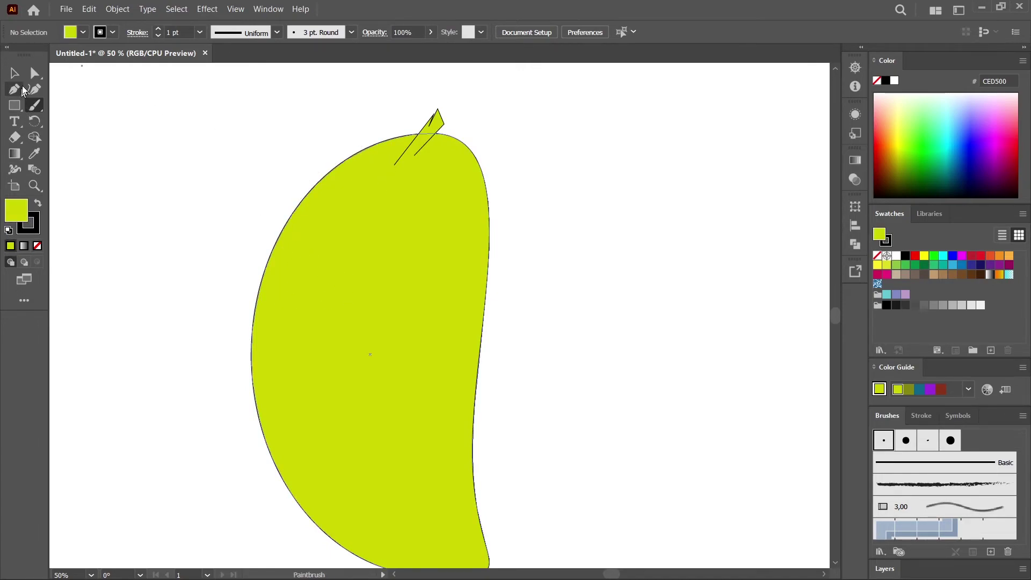
left_click(14, 73)
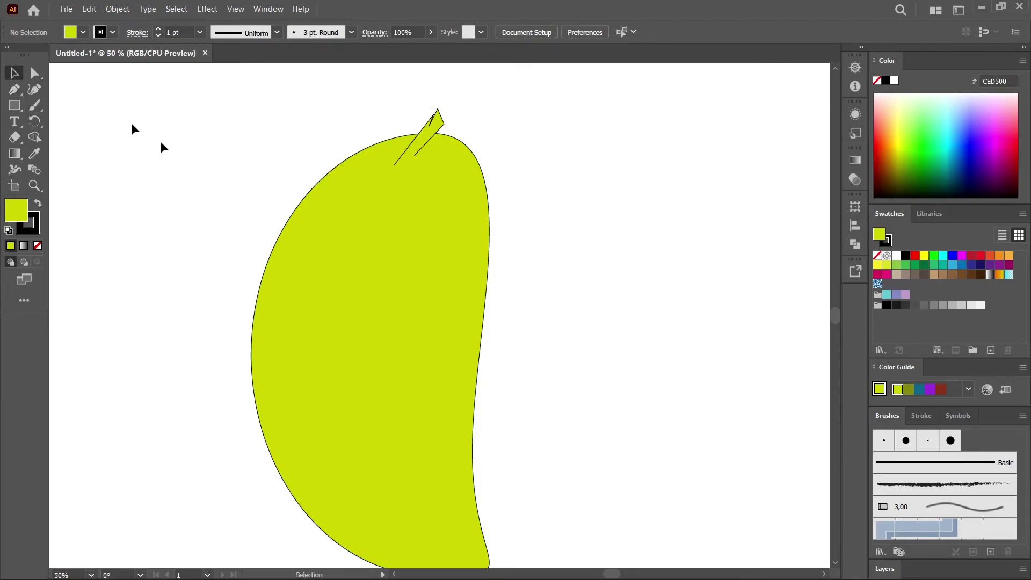
left_click(414, 320)
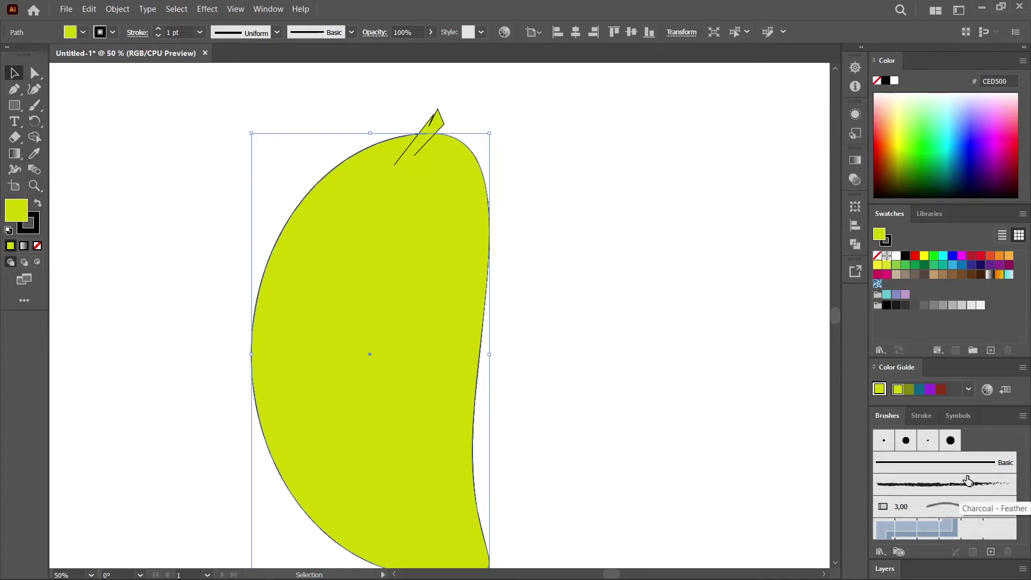
left_click(907, 484)
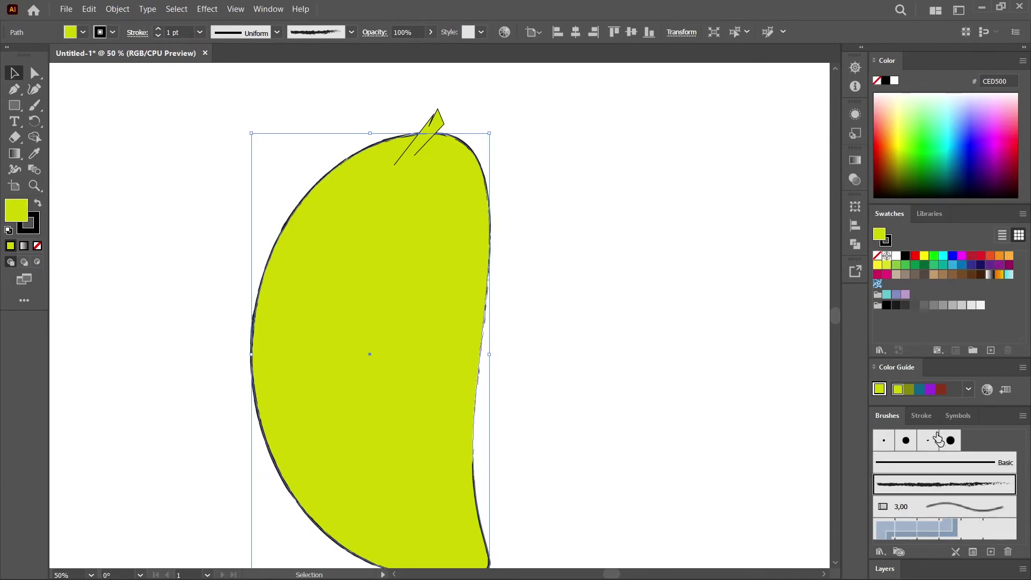
left_click(968, 529)
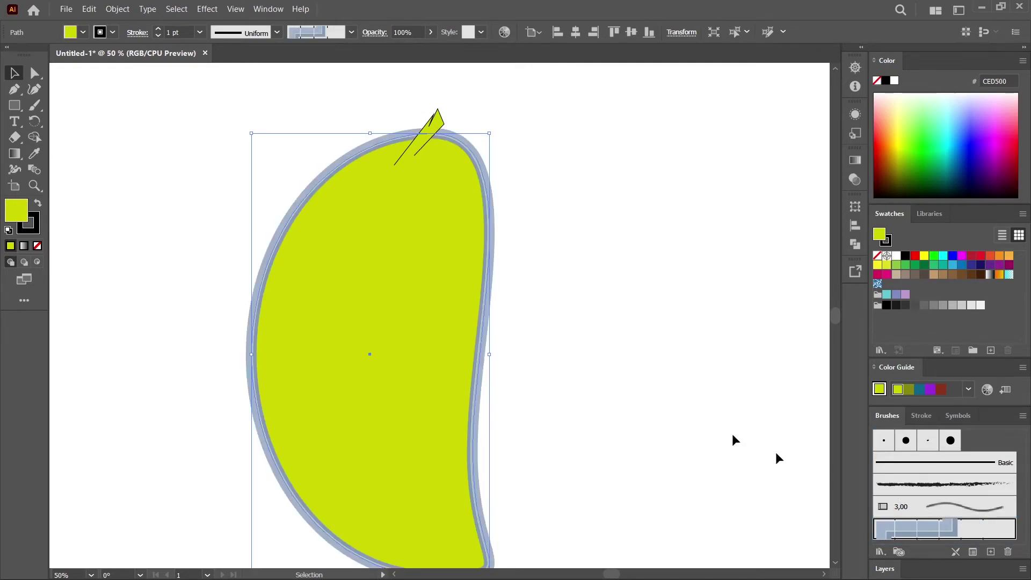
left_click(703, 400)
key("a")
scroll(703, 400, "down", 1)
Choose the Paintbrush and pick a dark teal colour from the Color panel spectrum.
scroll(702, 400, "down", 1)
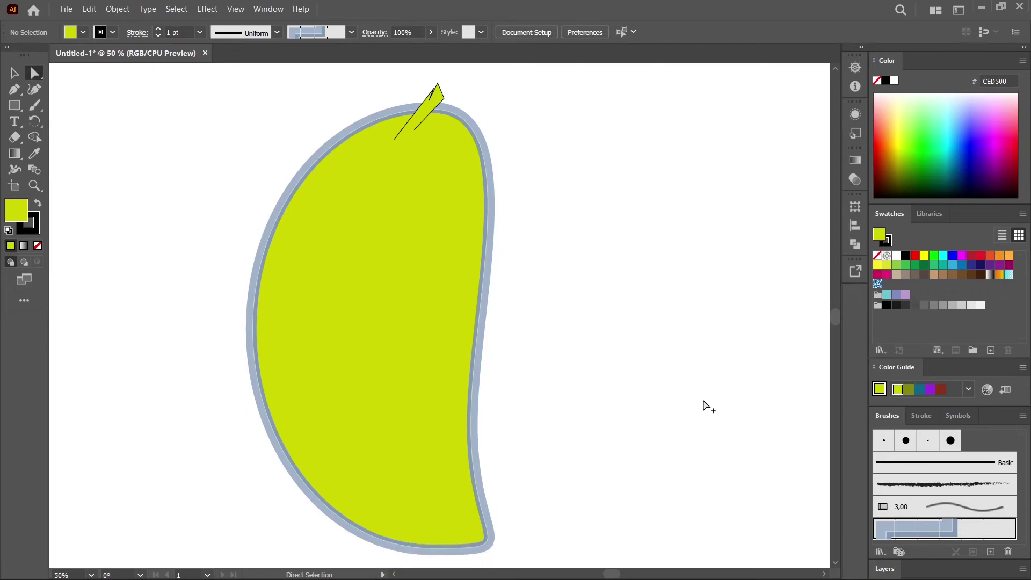
scroll(703, 400, "down", 2)
scroll(705, 404, "up", 1)
scroll(705, 404, "down", 1)
scroll(705, 404, "up", 3)
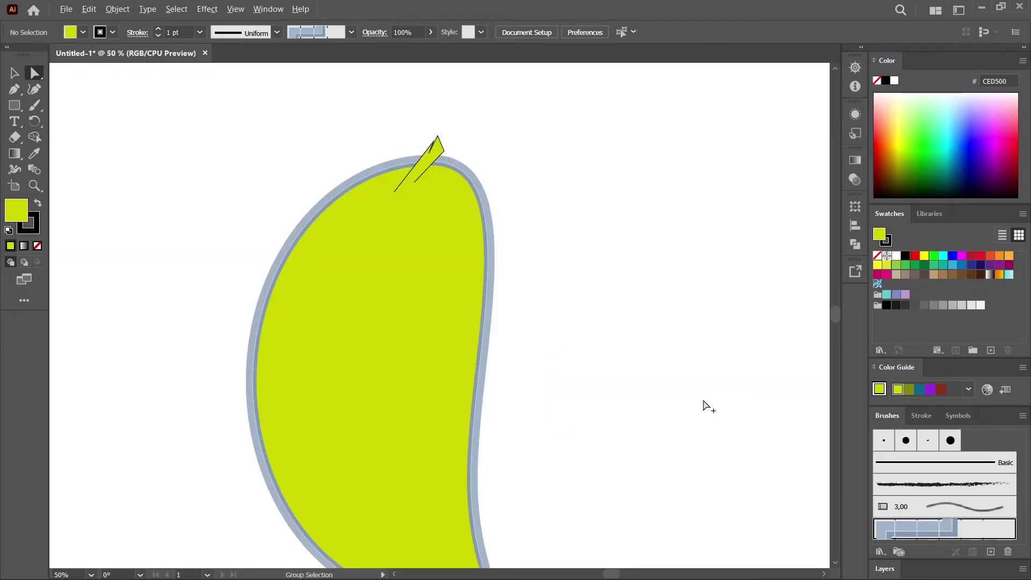
scroll(706, 404, "up", 1)
scroll(705, 404, "down", 2)
scroll(705, 404, "down", 3)
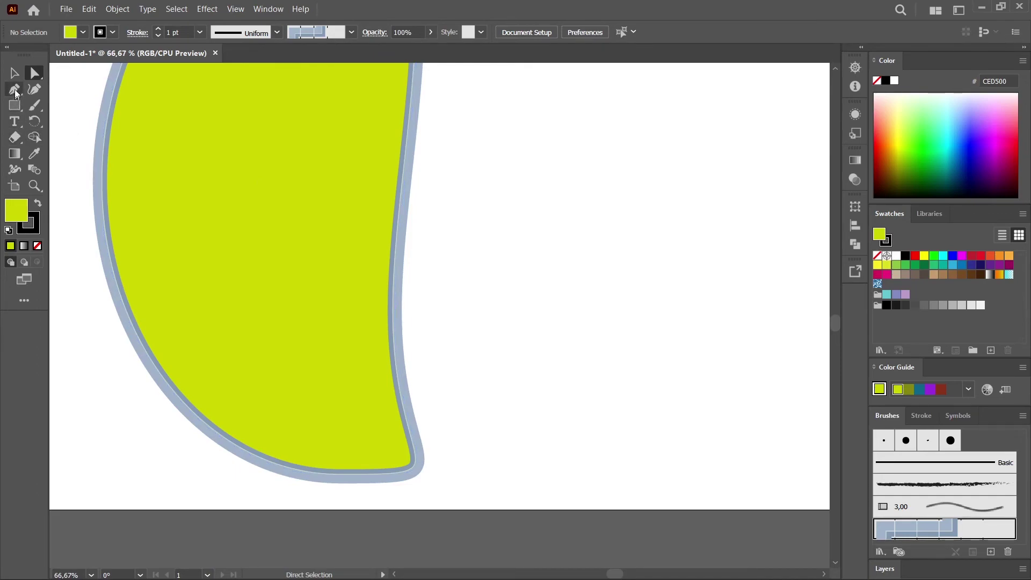
left_click(34, 105)
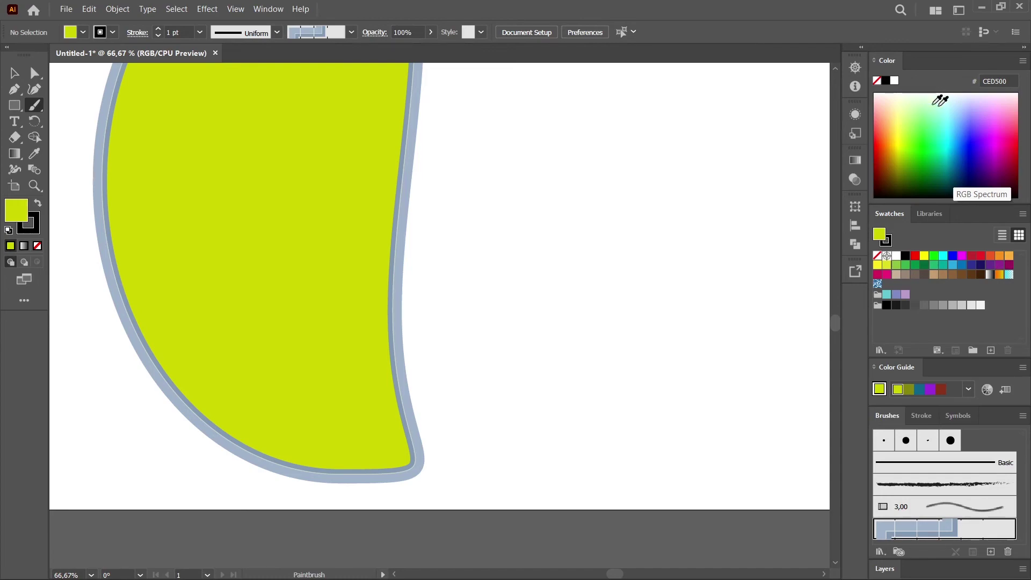
left_click_drag(974, 184, 946, 183)
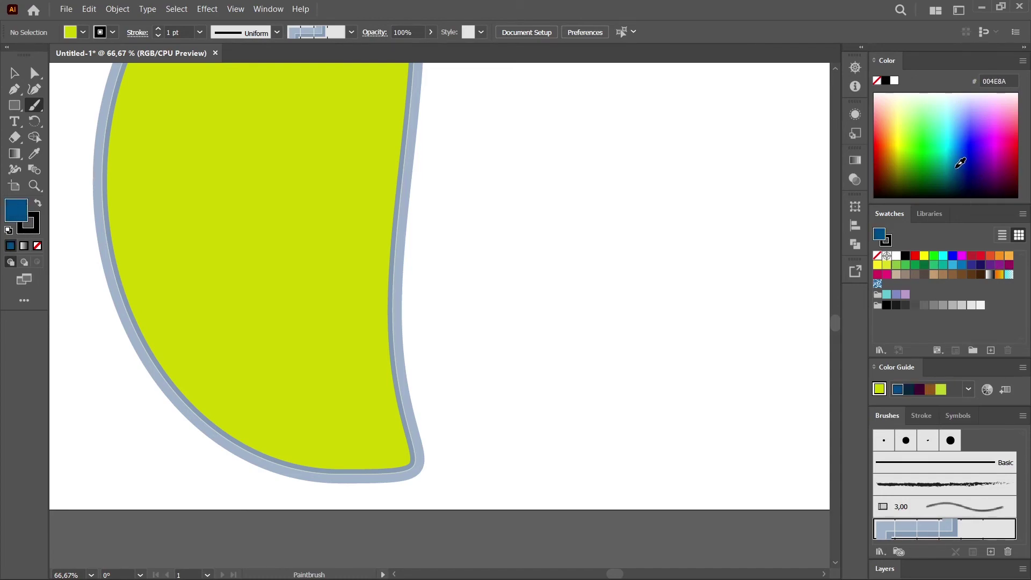
Paint several test strokes across the mango, then undo them all.
left_click_drag(484, 378, 292, 403)
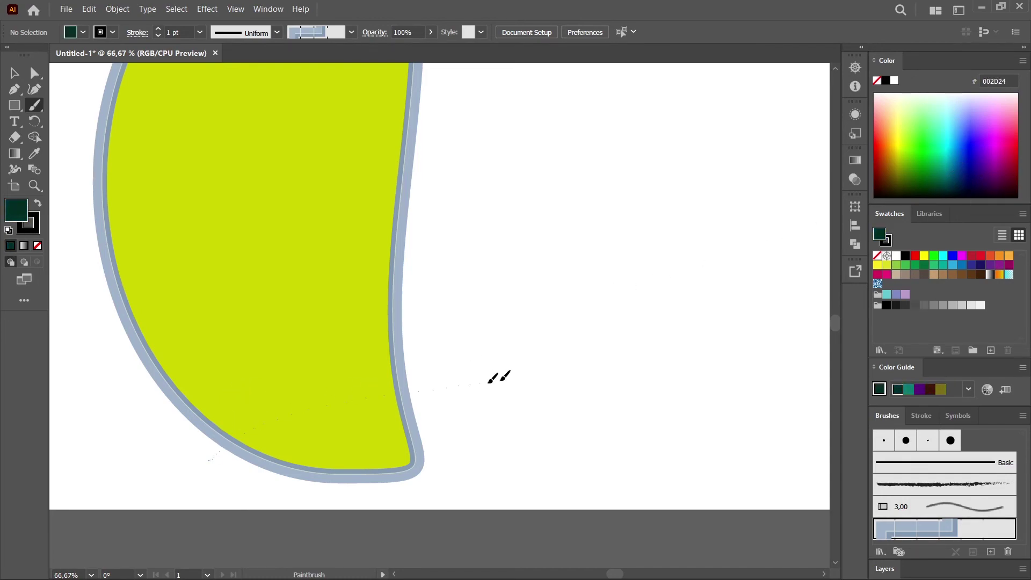
left_click_drag(370, 392, 315, 479)
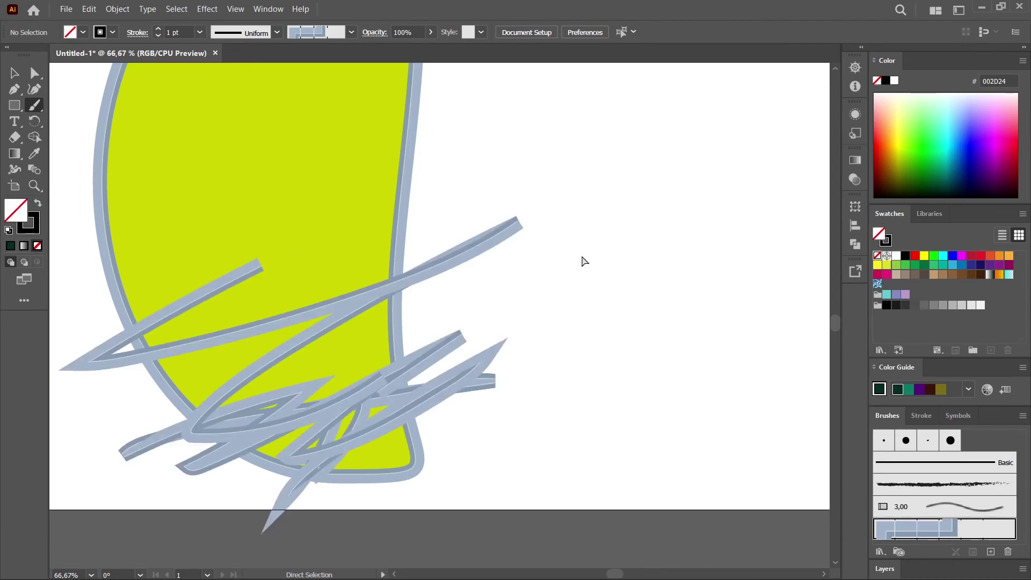
key("ctrl+z")
key("ctrl+z")
mouse_move(344, 171)
left_mouse_down()
mouse_move(312, 196)
mouse_move(280, 367)
left_mouse_up()
key("ctrl+z")
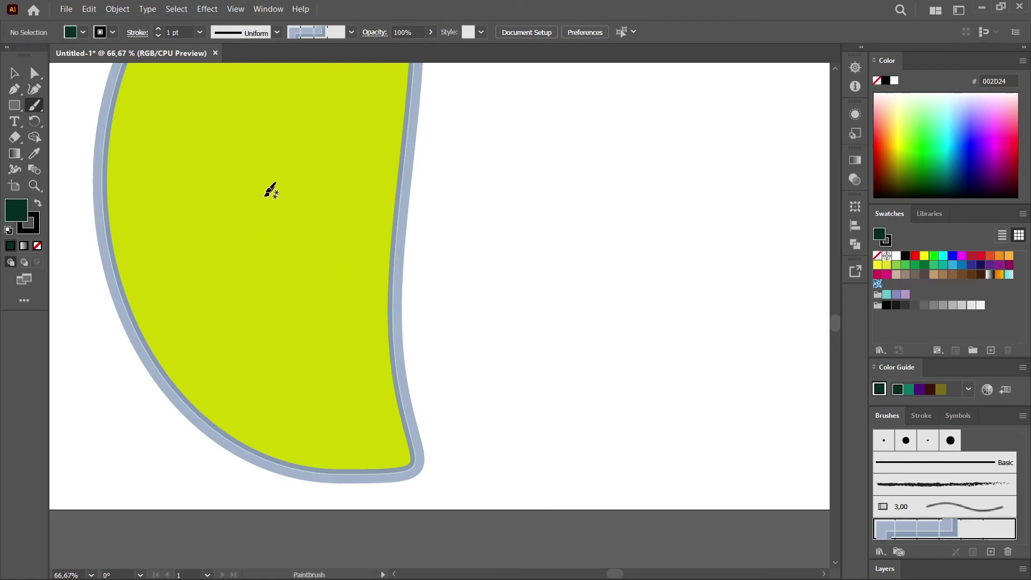
mouse_move(288, 171)
left_mouse_down()
mouse_move(218, 188)
mouse_move(428, 131)
left_mouse_up()
key("ctrl+z")
scroll(592, 311, "up", 5)
scroll(593, 311, "up", 3)
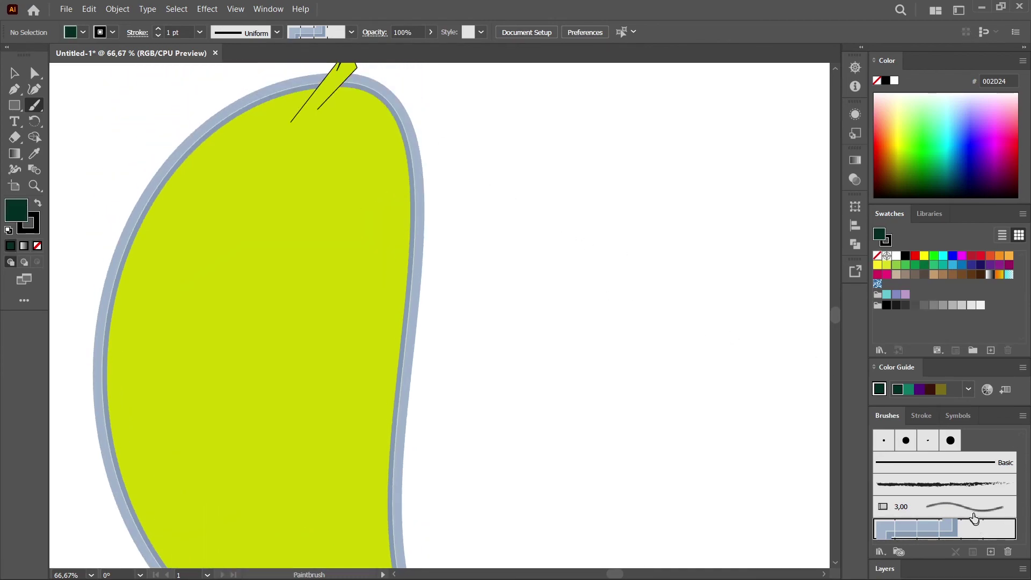
Paint a dark-green stroke over the stem with the 3,00 brush, discarding a test highlight.
left_click(921, 506)
left_click_drag(262, 309, 330, 220)
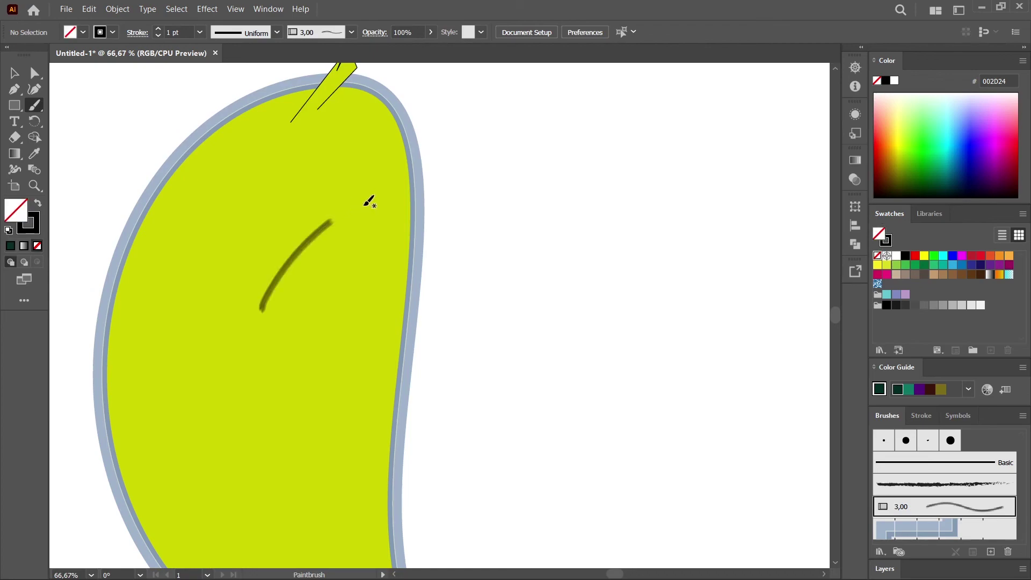
key("ctrl+z")
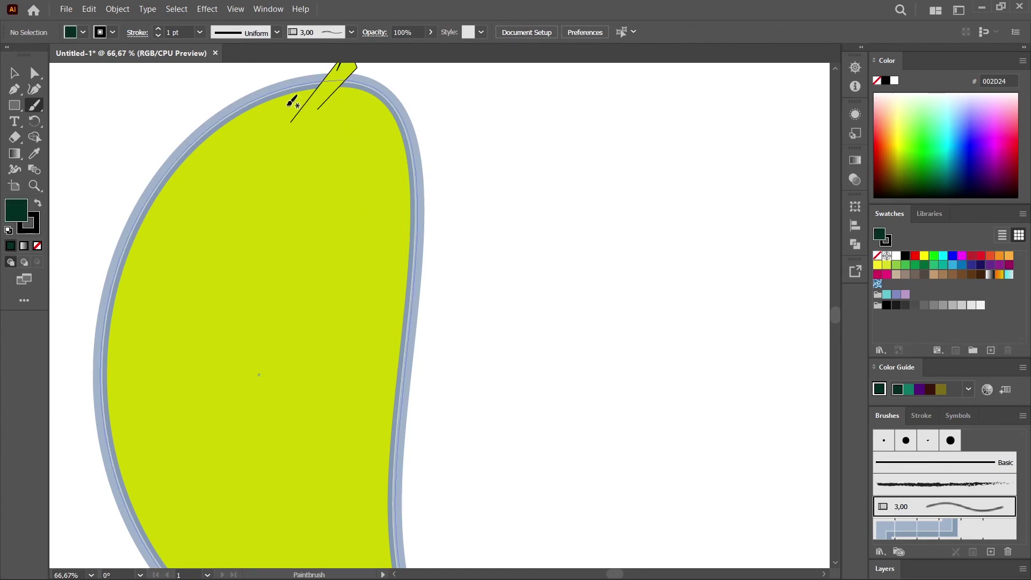
mouse_move(323, 90)
left_mouse_down()
mouse_move(348, 62)
mouse_move(299, 116)
left_mouse_up()
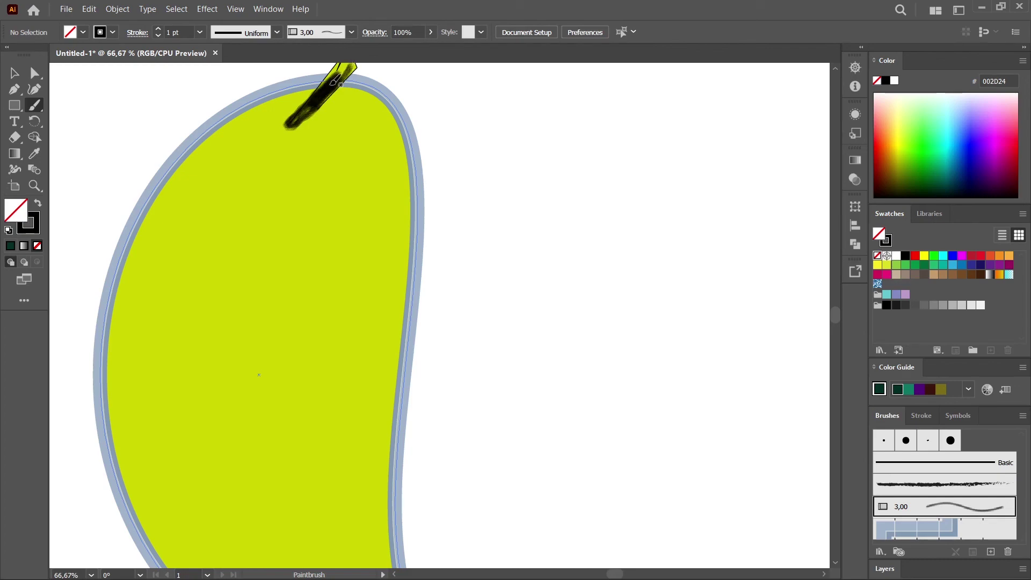
scroll(336, 81, "up", 3)
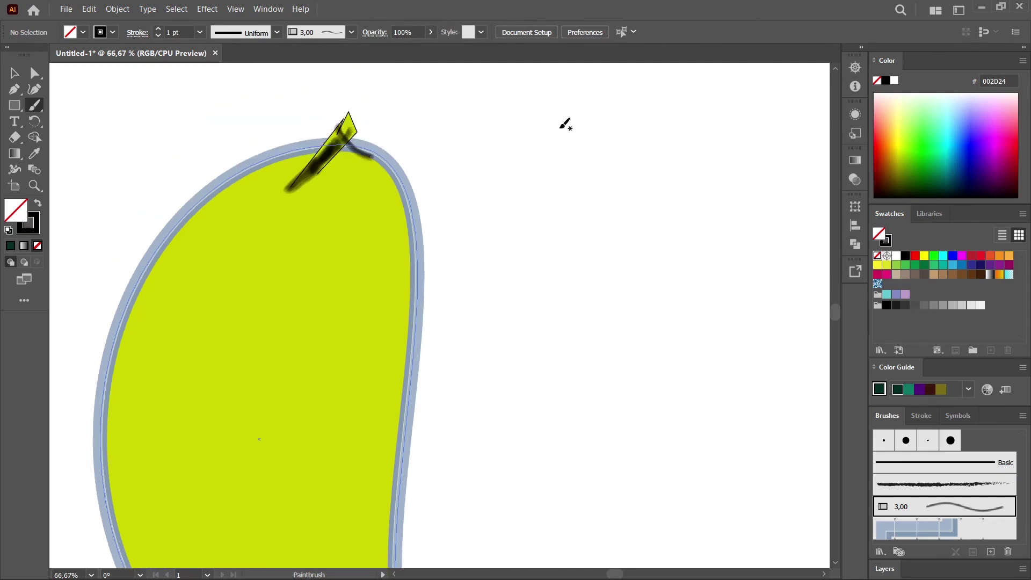